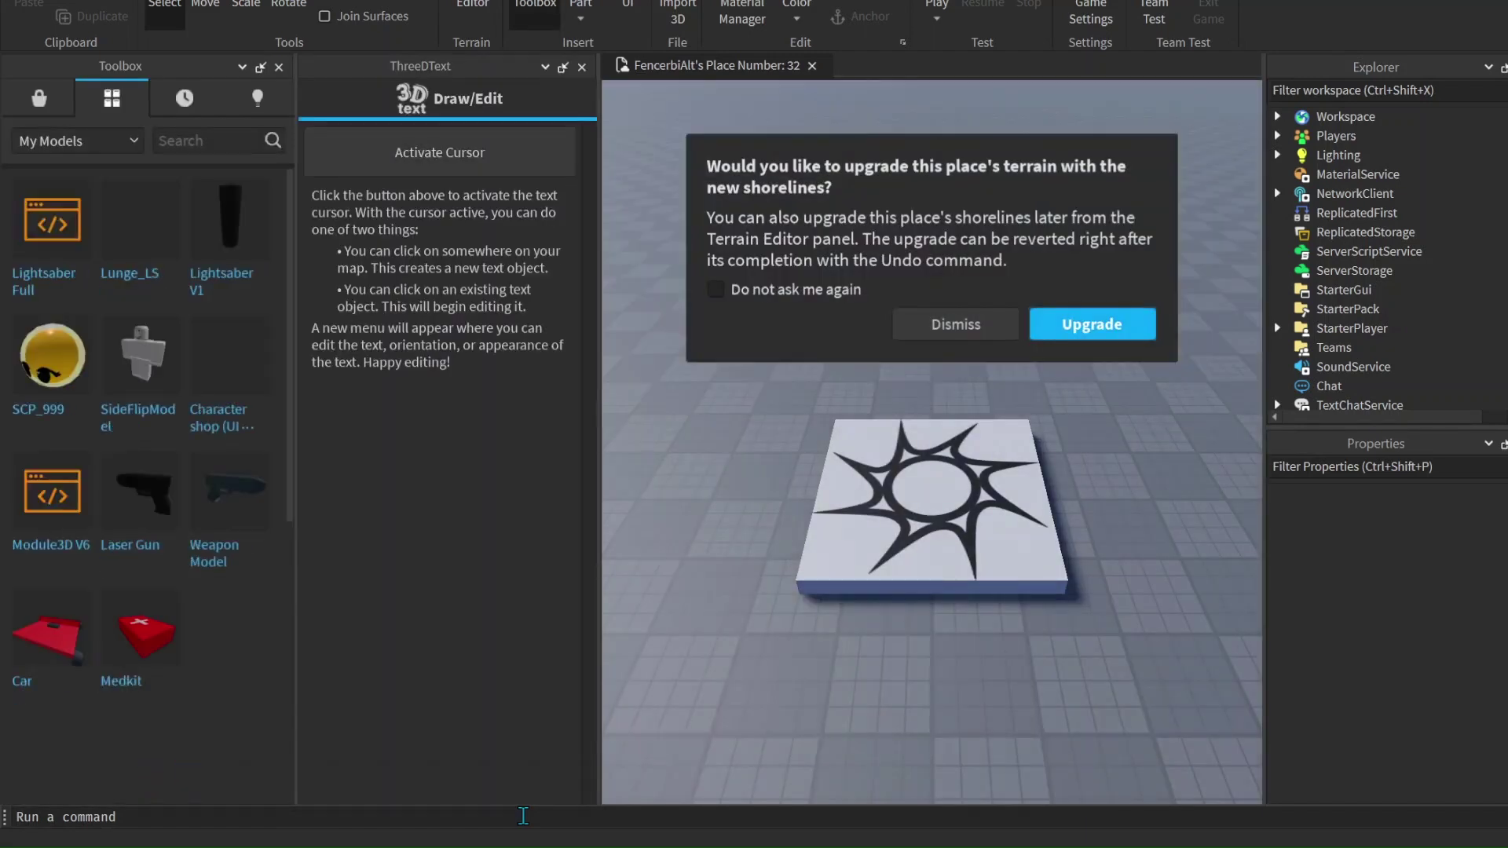
key("d")
right_click_drag(1136, 653, 994, 629)
key("s")
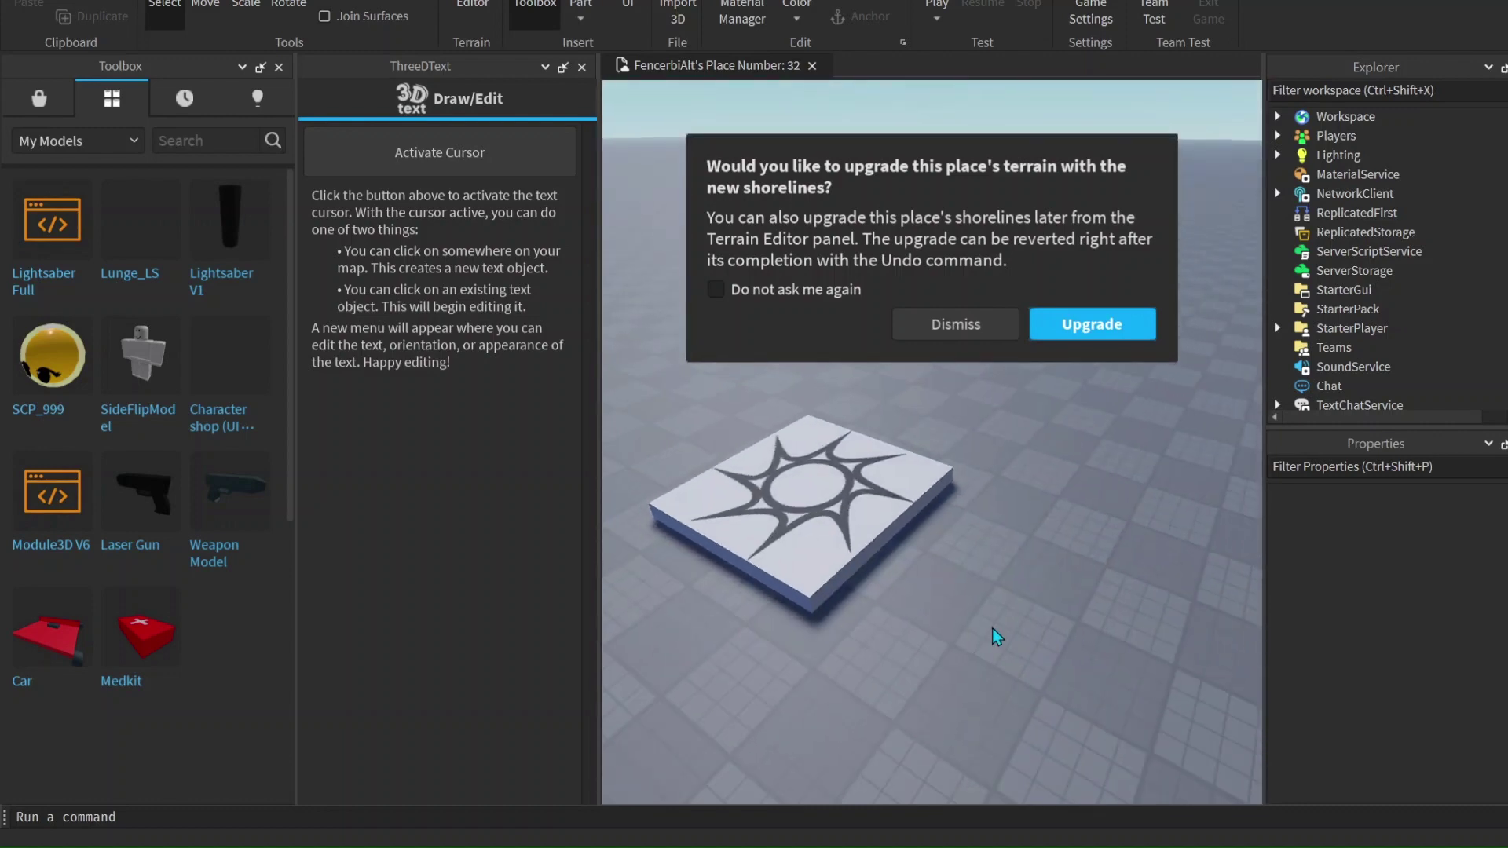
key("w")
right_click_drag(882, 555, 882, 555)
key("s")
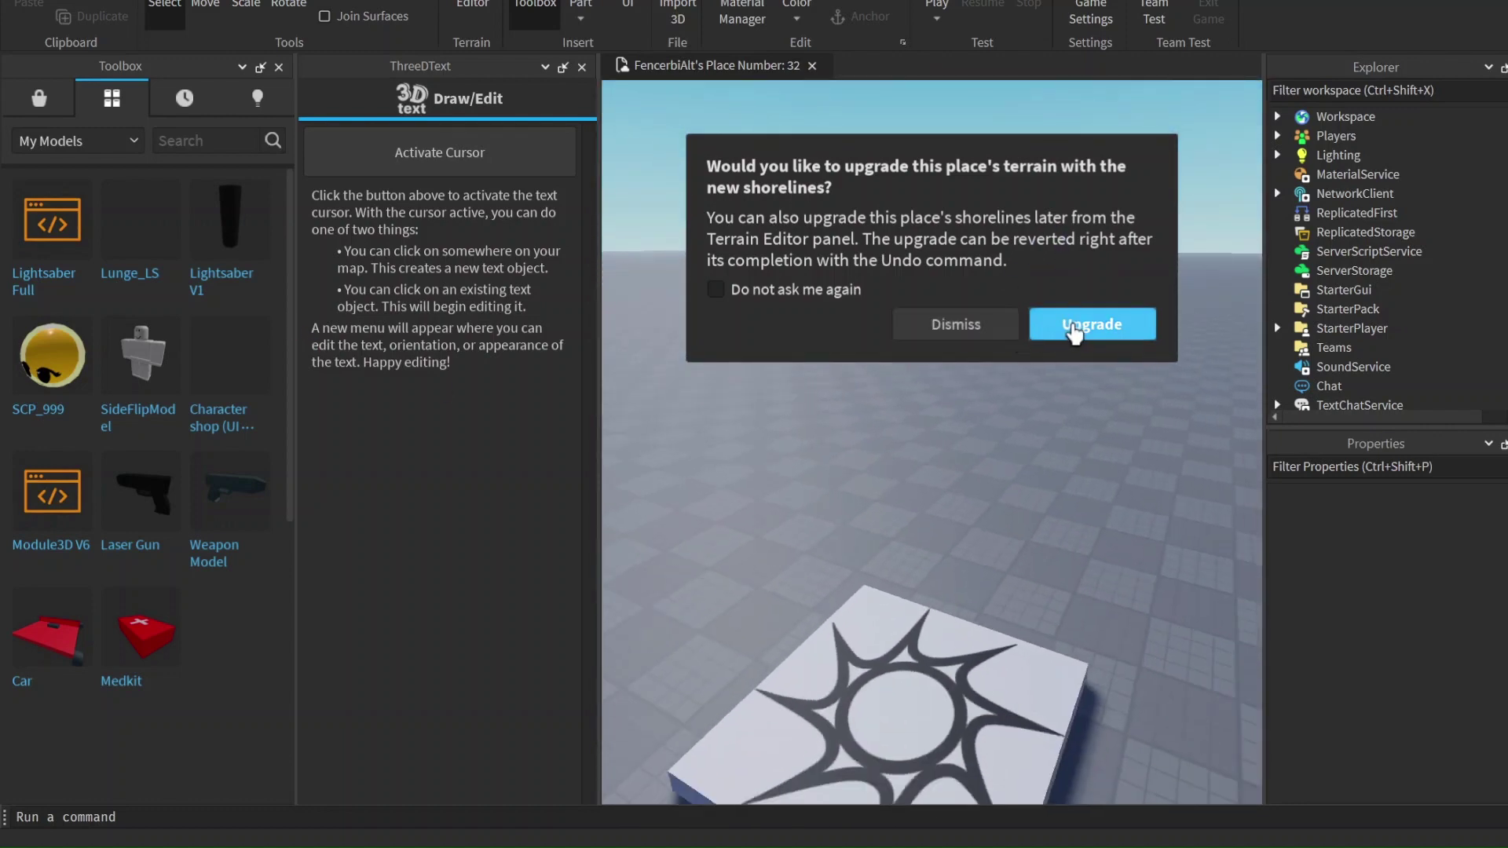
Accept the upgrade of the place's terrain shorelines and close the ThreeDText and Toolbox panels
left_click(1074, 333)
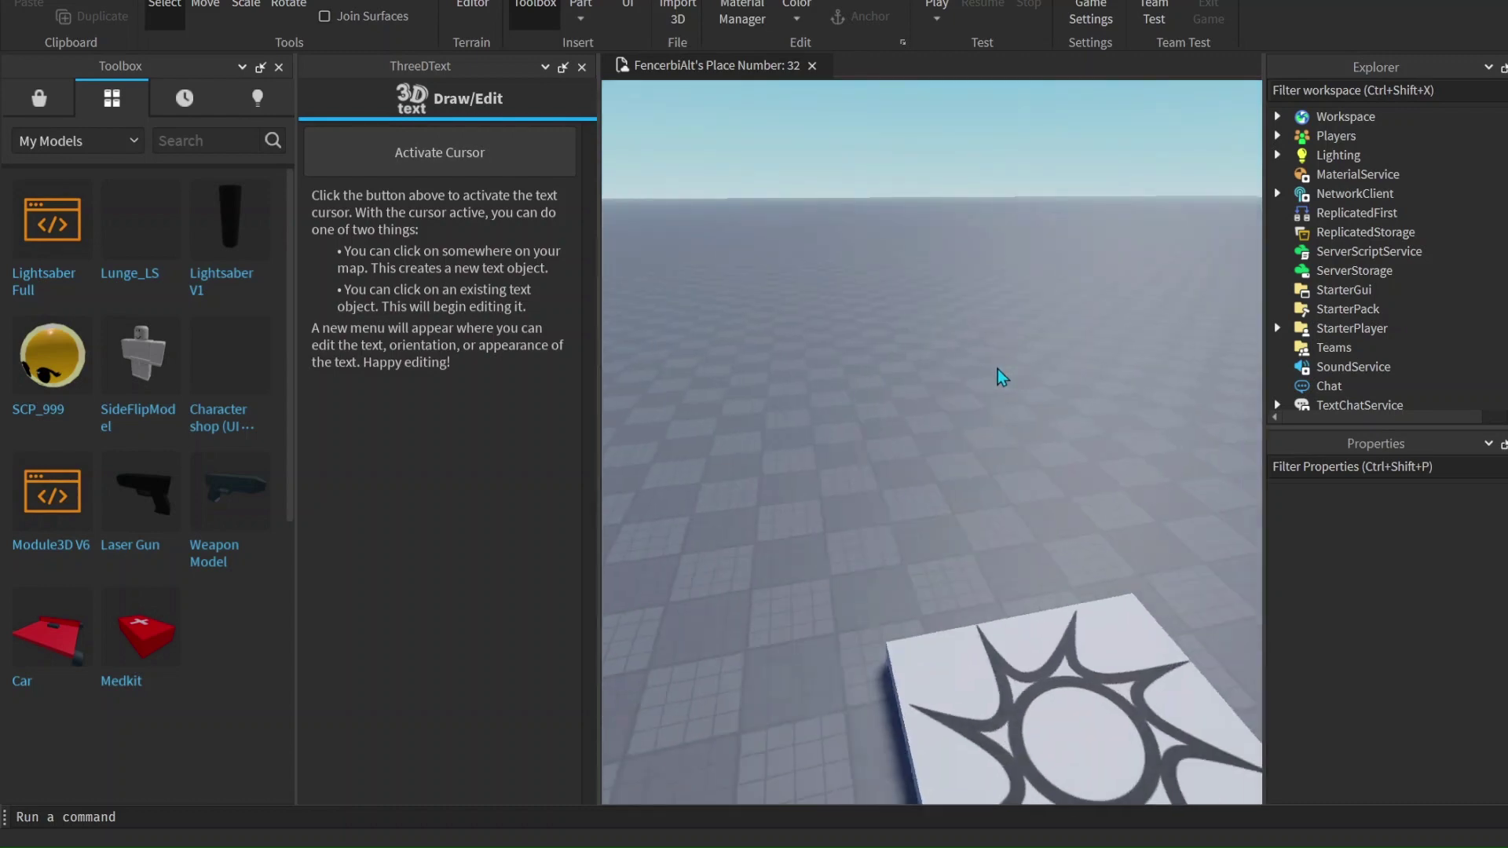
left_click(583, 68)
right_click_drag(702, 168, 702, 170)
key("s")
left_click(278, 67)
right_click_drag(508, 188, 511, 188)
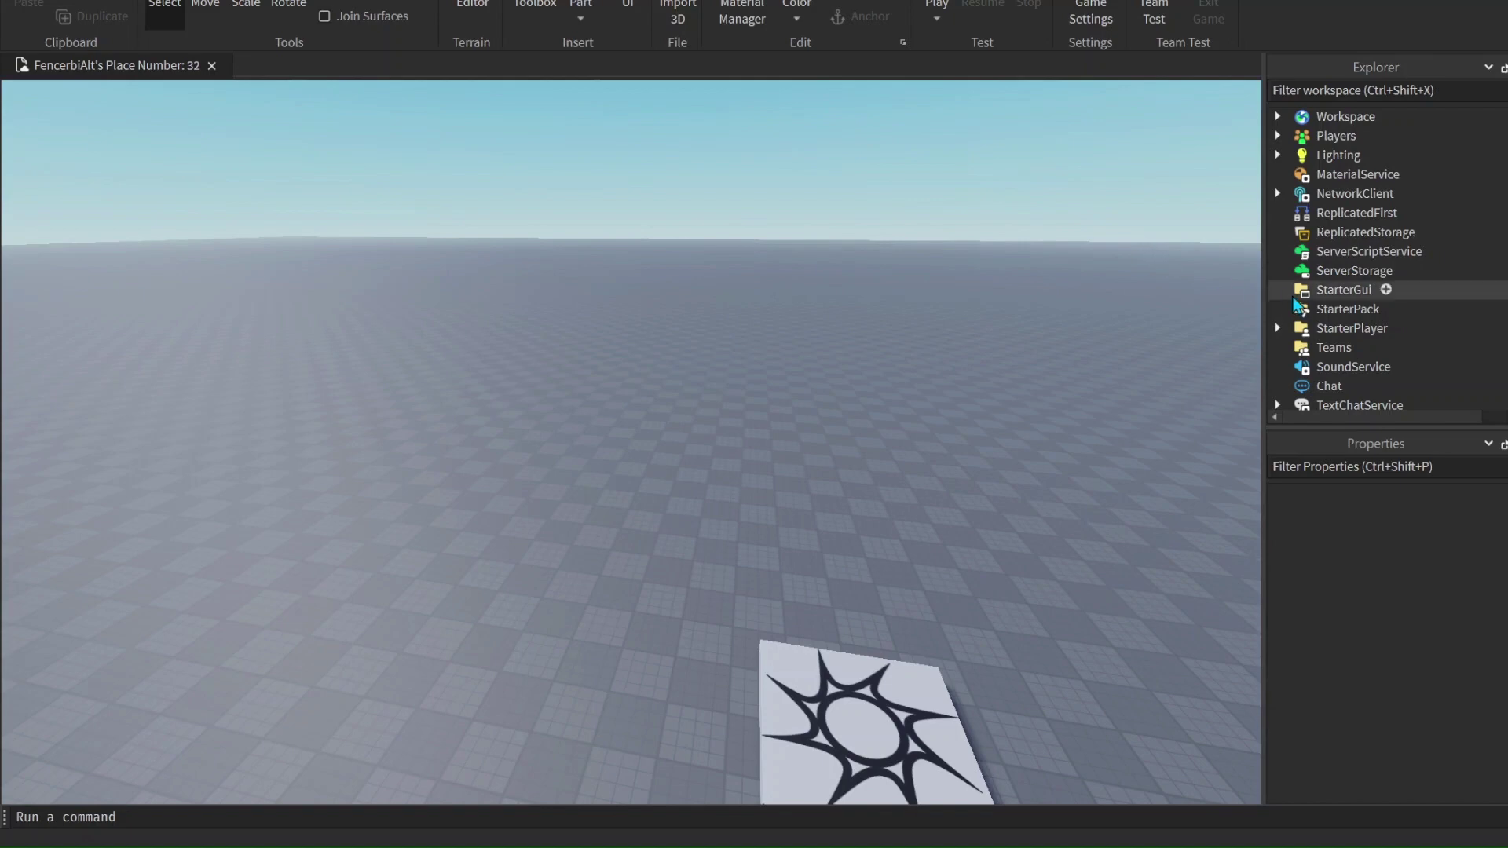
Insert a ScreenGui into StarterGui and a Frame inside that ScreenGui
left_click(1343, 292)
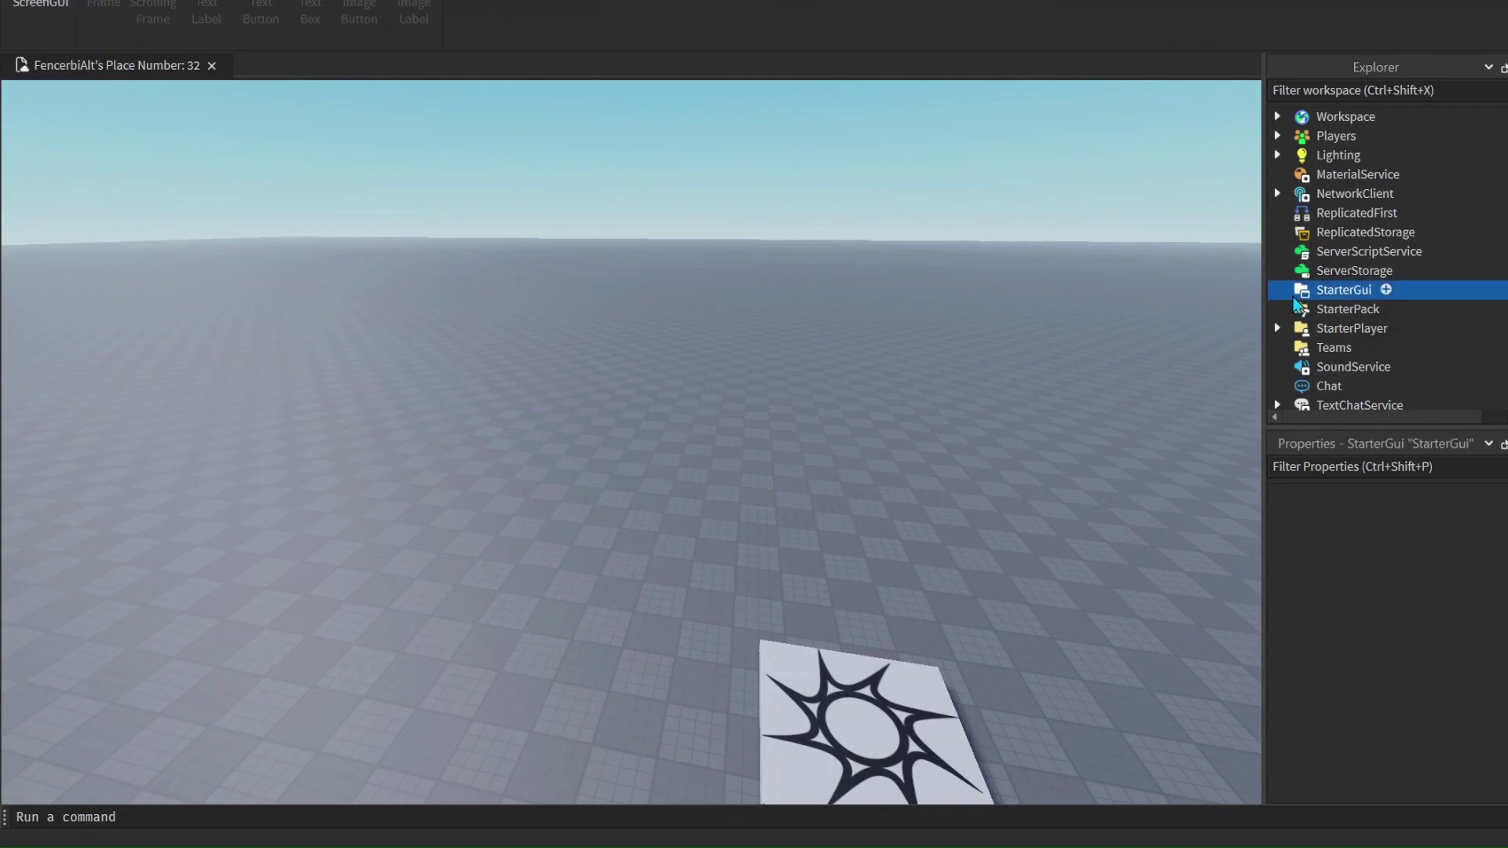
left_click(1387, 289)
key("Escape")
left_click(1387, 290)
left_click(1414, 318)
left_click(1407, 308)
left_click(1373, 390)
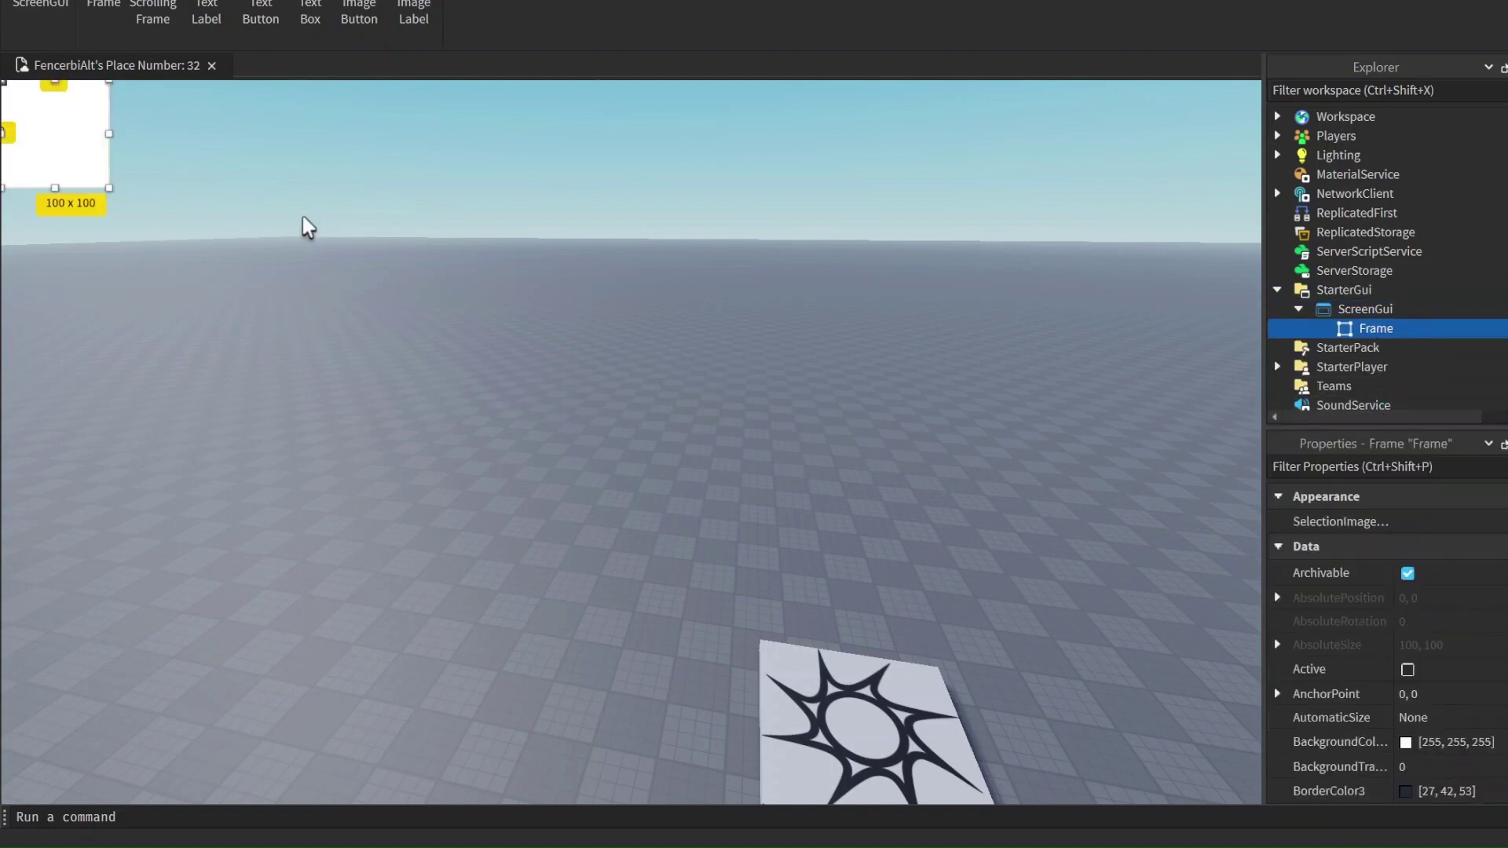
Stretch the Frame over the whole viewport, about 1176 x 677, and insert an ImageLabel inside it
left_click_drag(109, 187, 1262, 801)
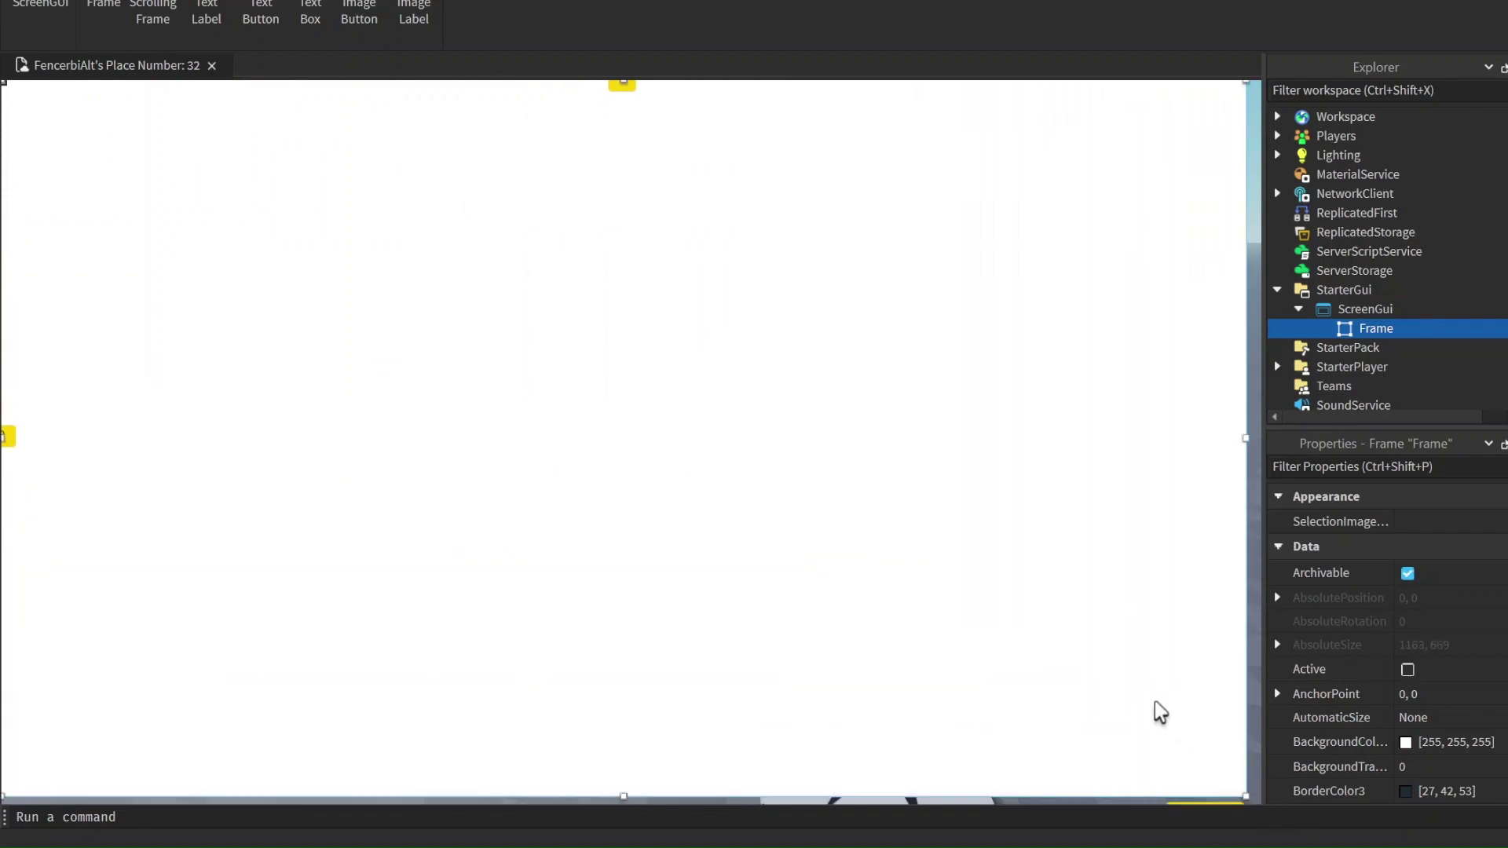
left_click_drag(1247, 797, 1260, 802)
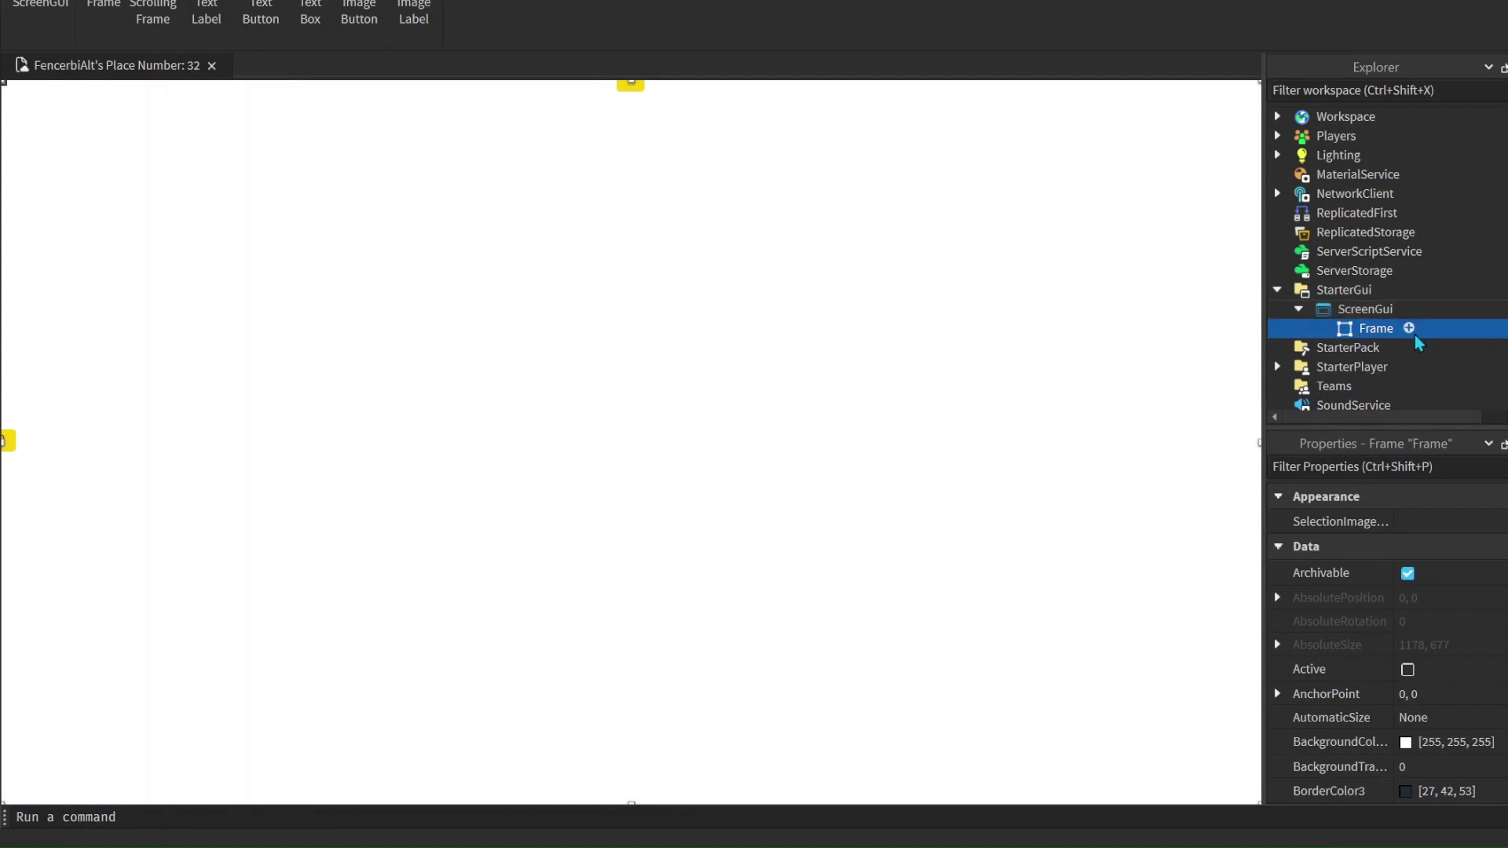
left_click(1409, 329)
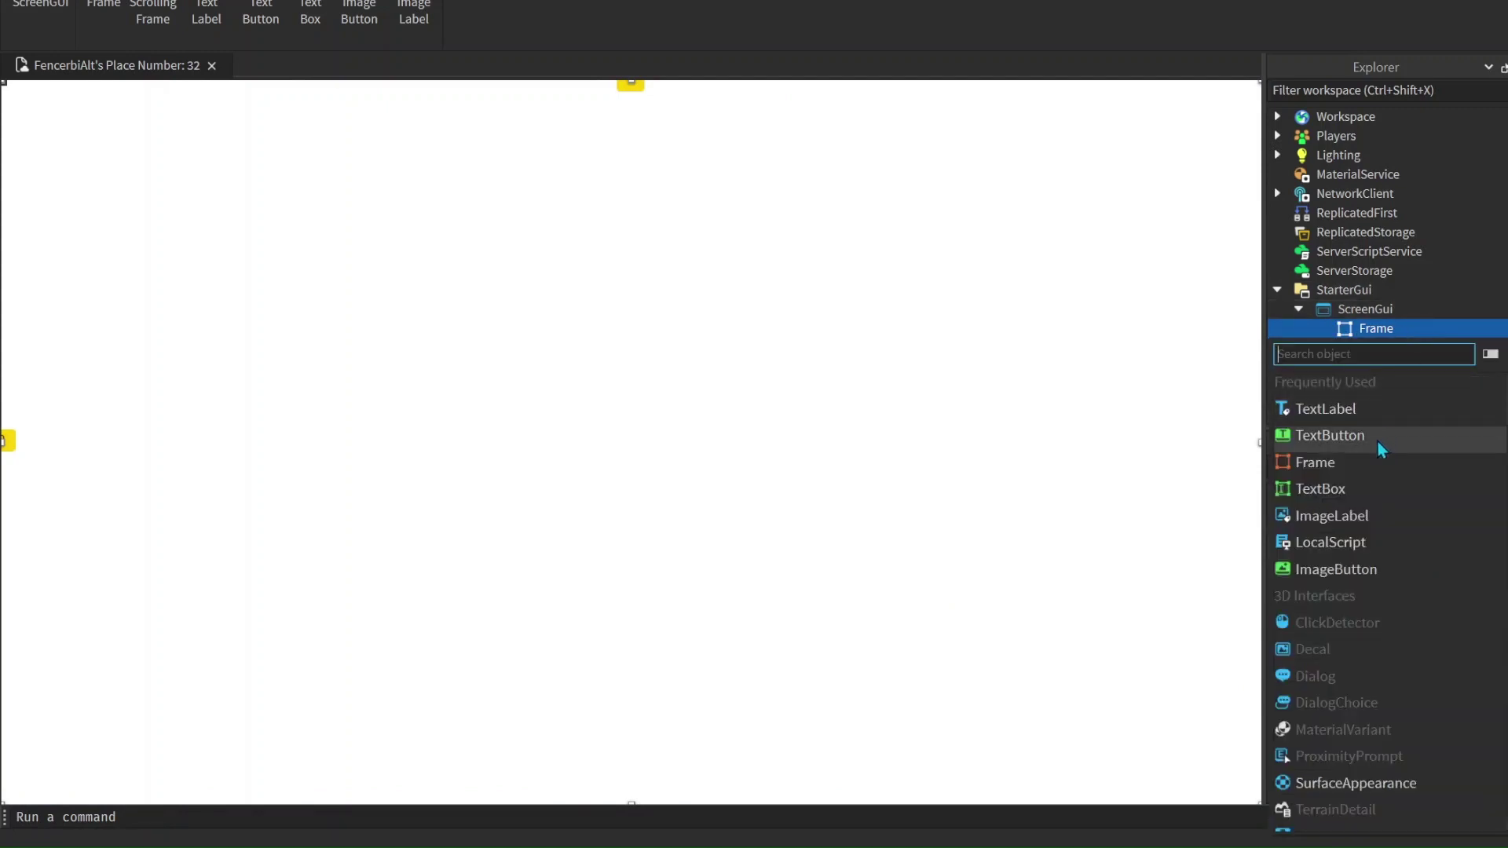
left_click(1366, 519)
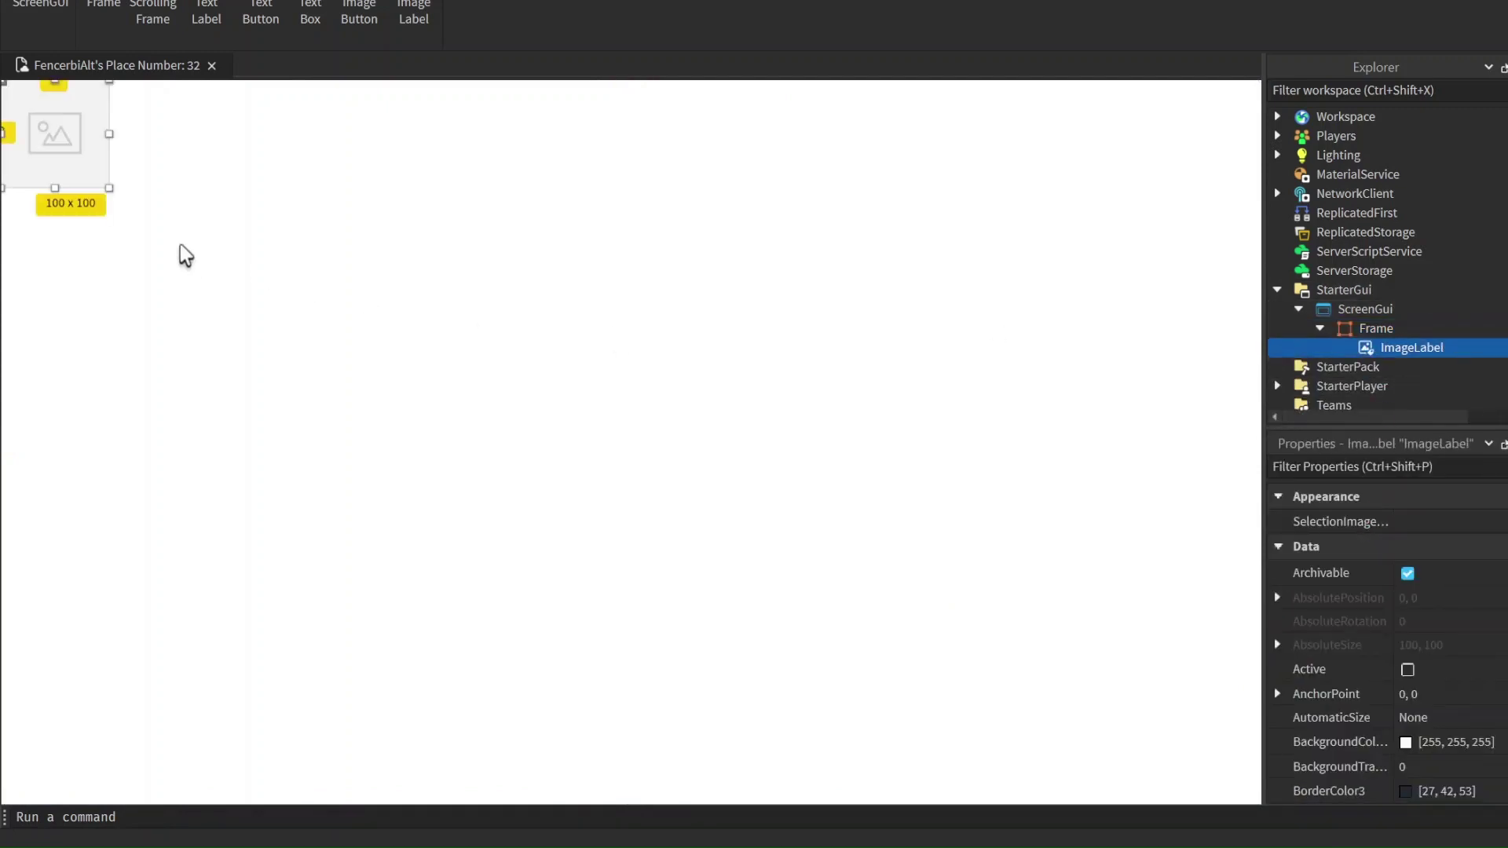
Enlarge the ImageLabel to about 1170 x 822 and position it to cover the Frame
left_click_drag(109, 189, 926, 809)
left_click_drag(1207, 444, 1253, 444)
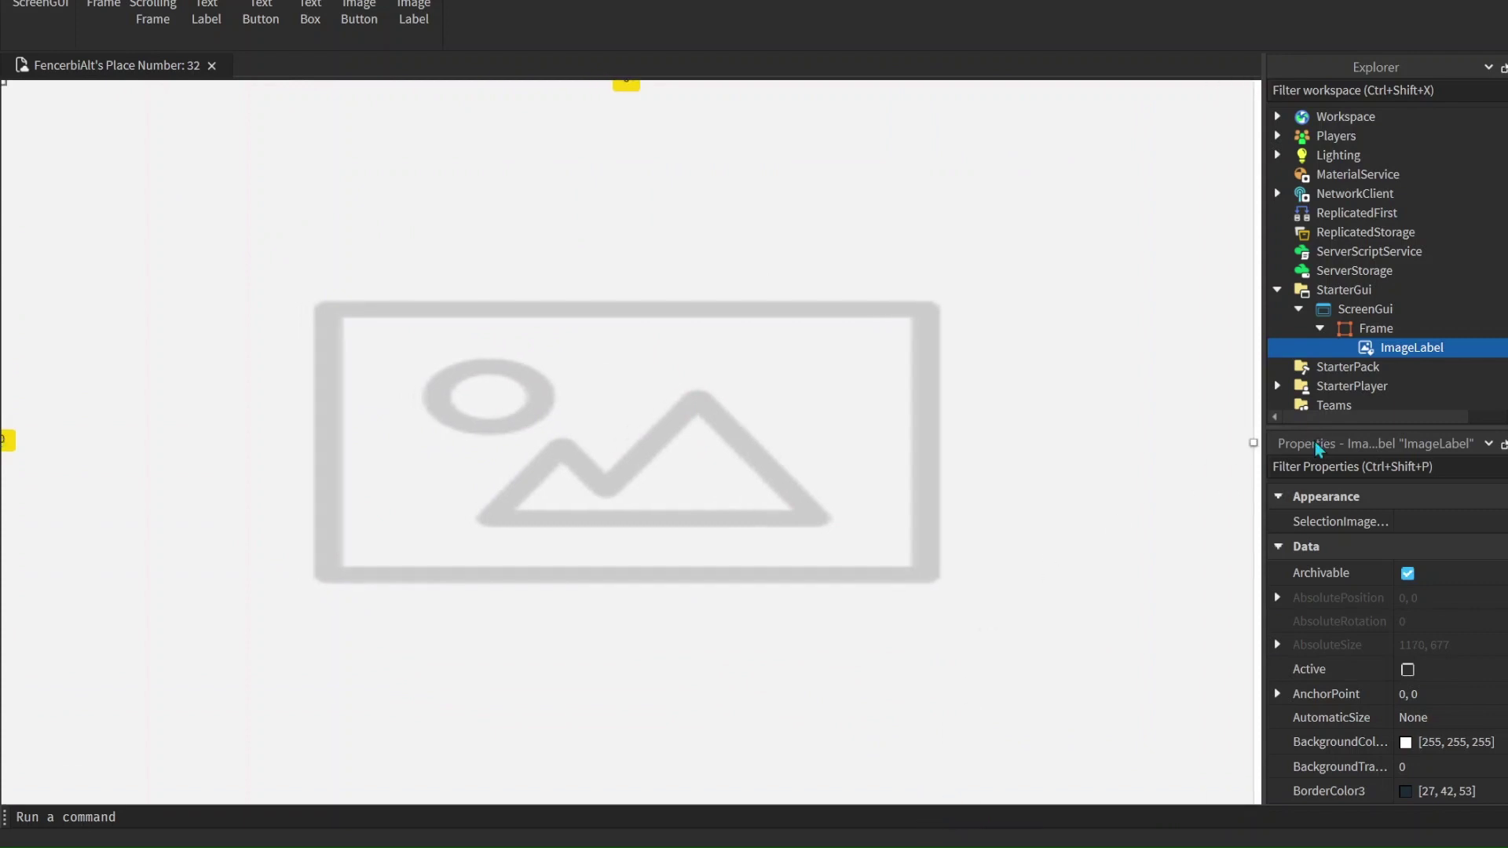
left_click_drag(1086, 524, 1096, 353)
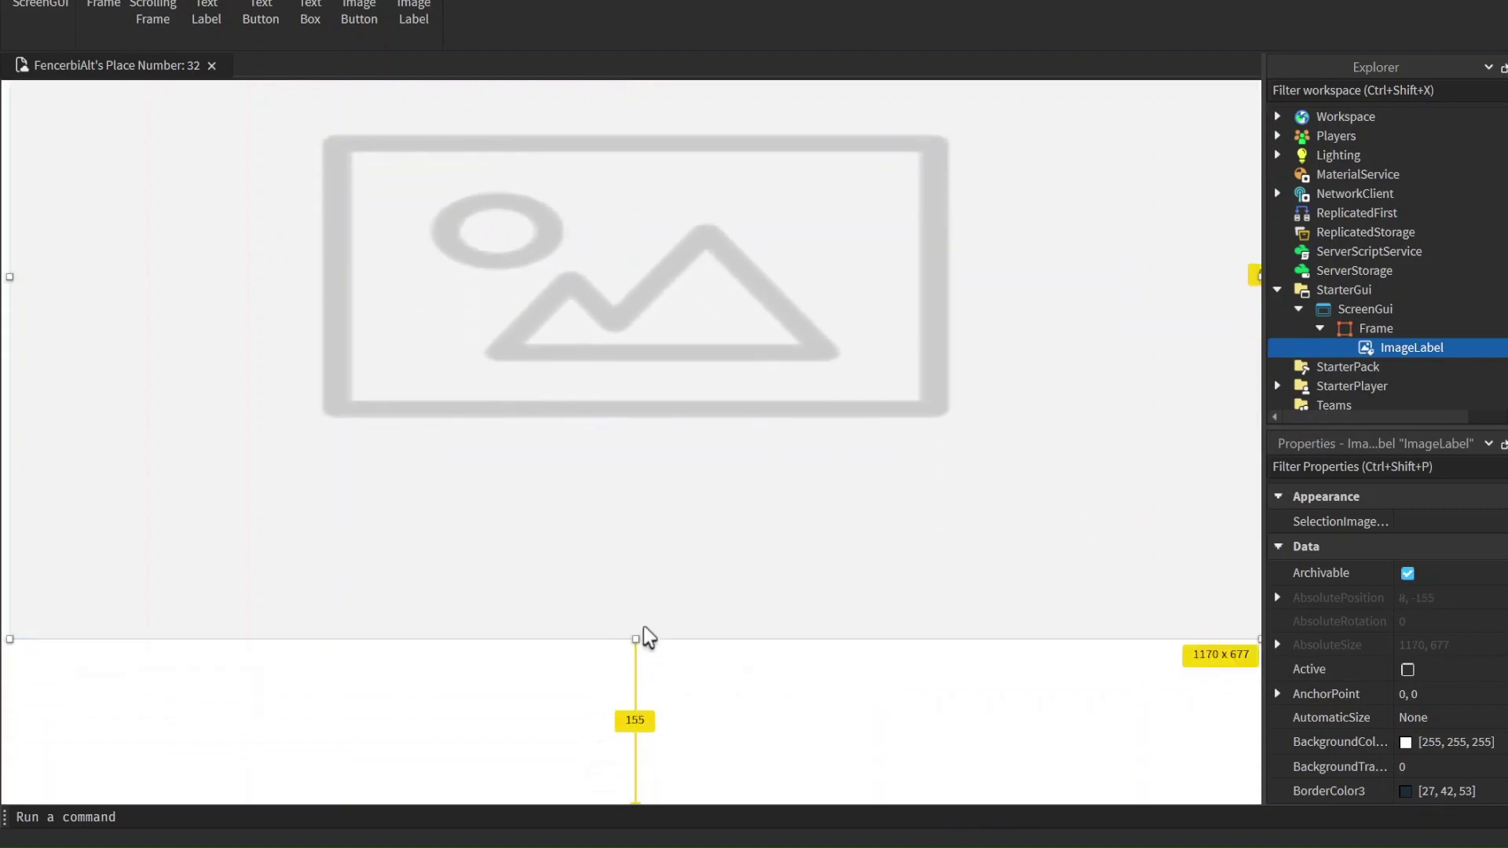
left_click_drag(635, 637, 633, 794)
left_click_drag(731, 486, 732, 509)
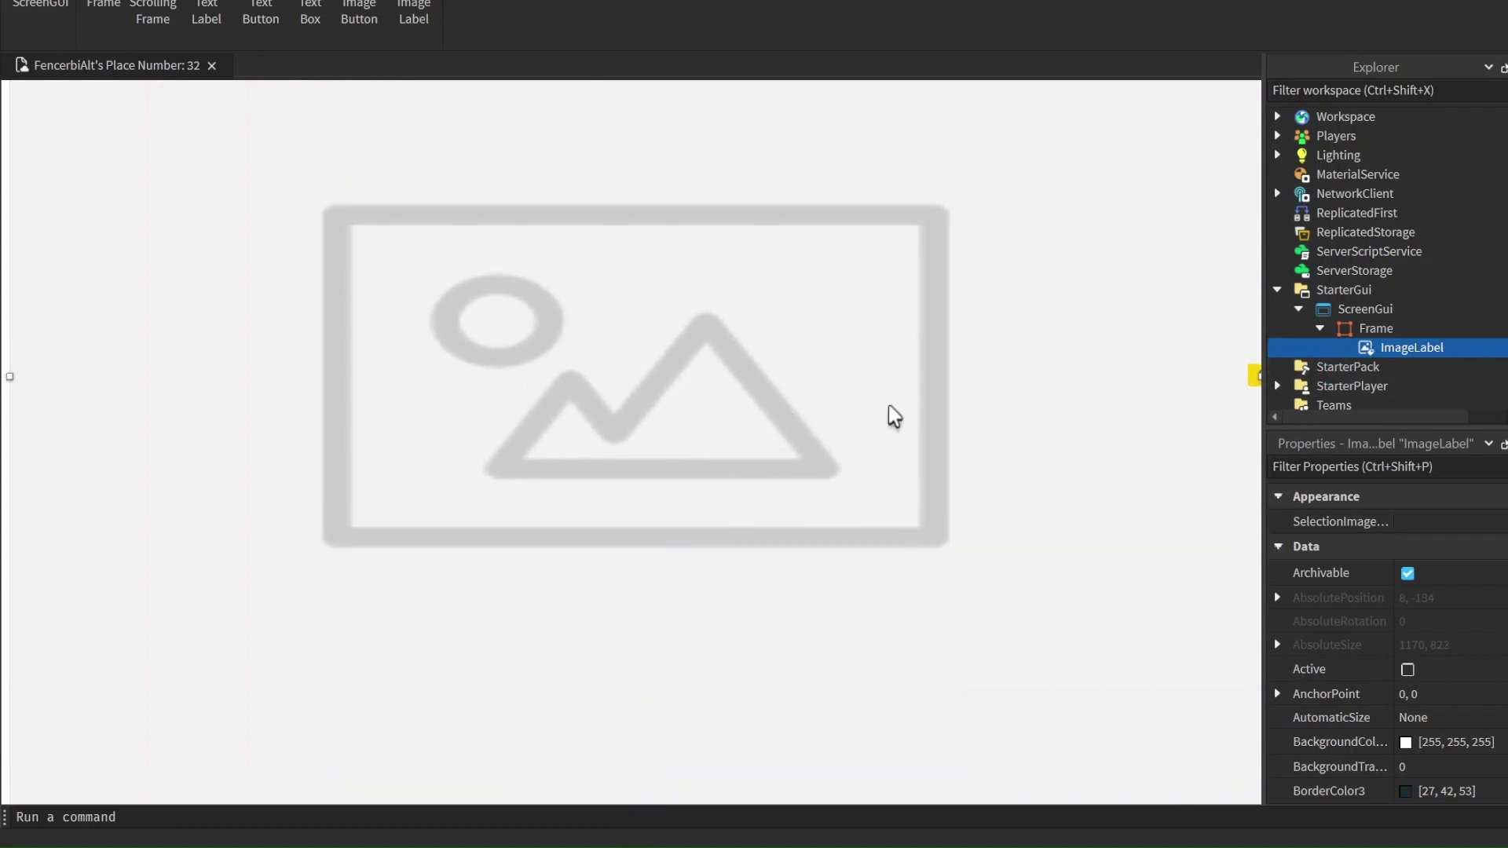
left_click(1507, 68)
left_click(1507, 68)
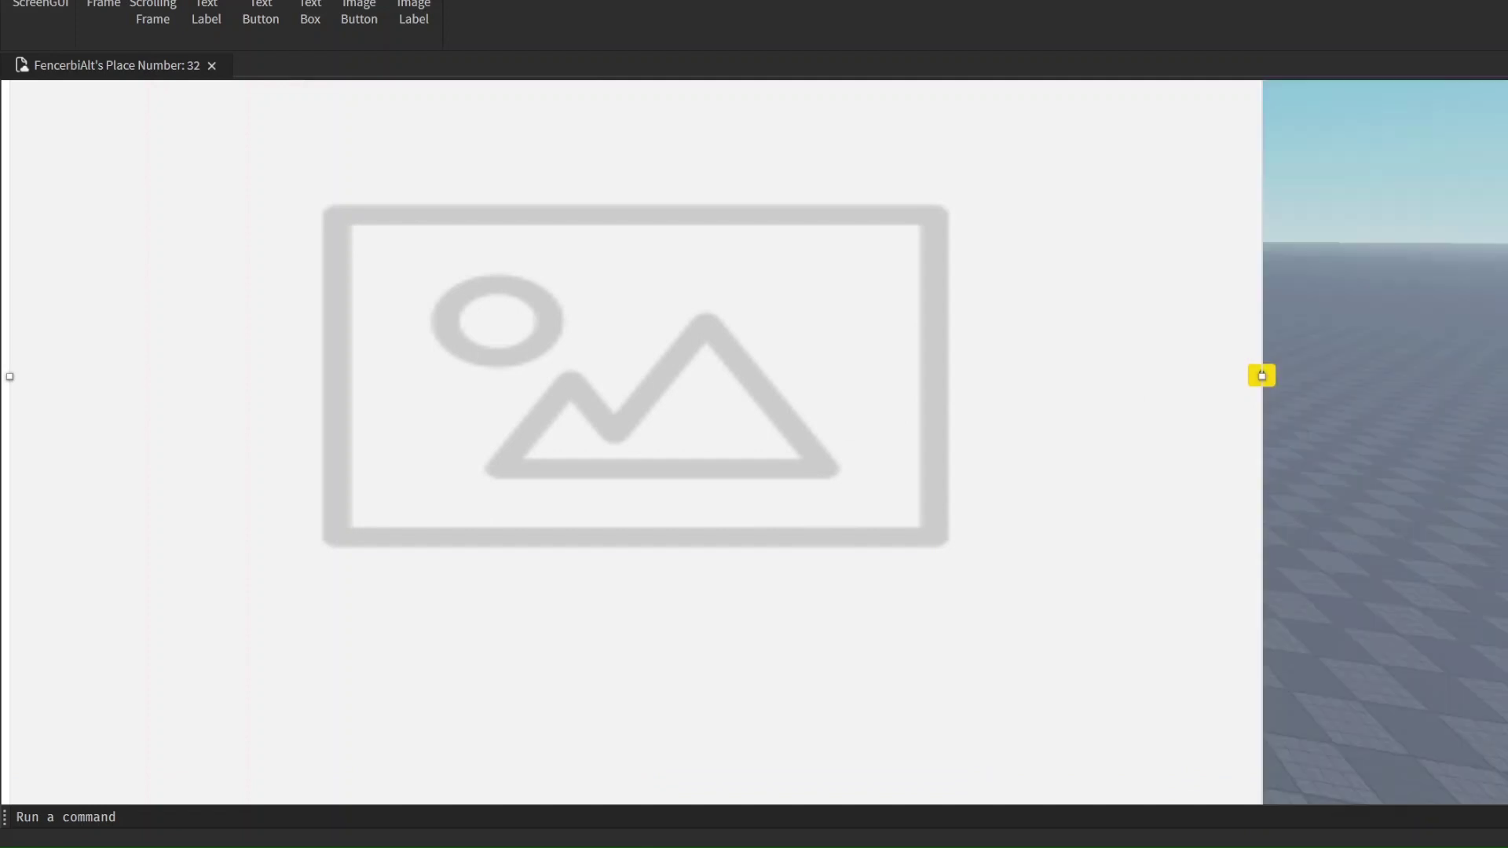
left_click(330, 0)
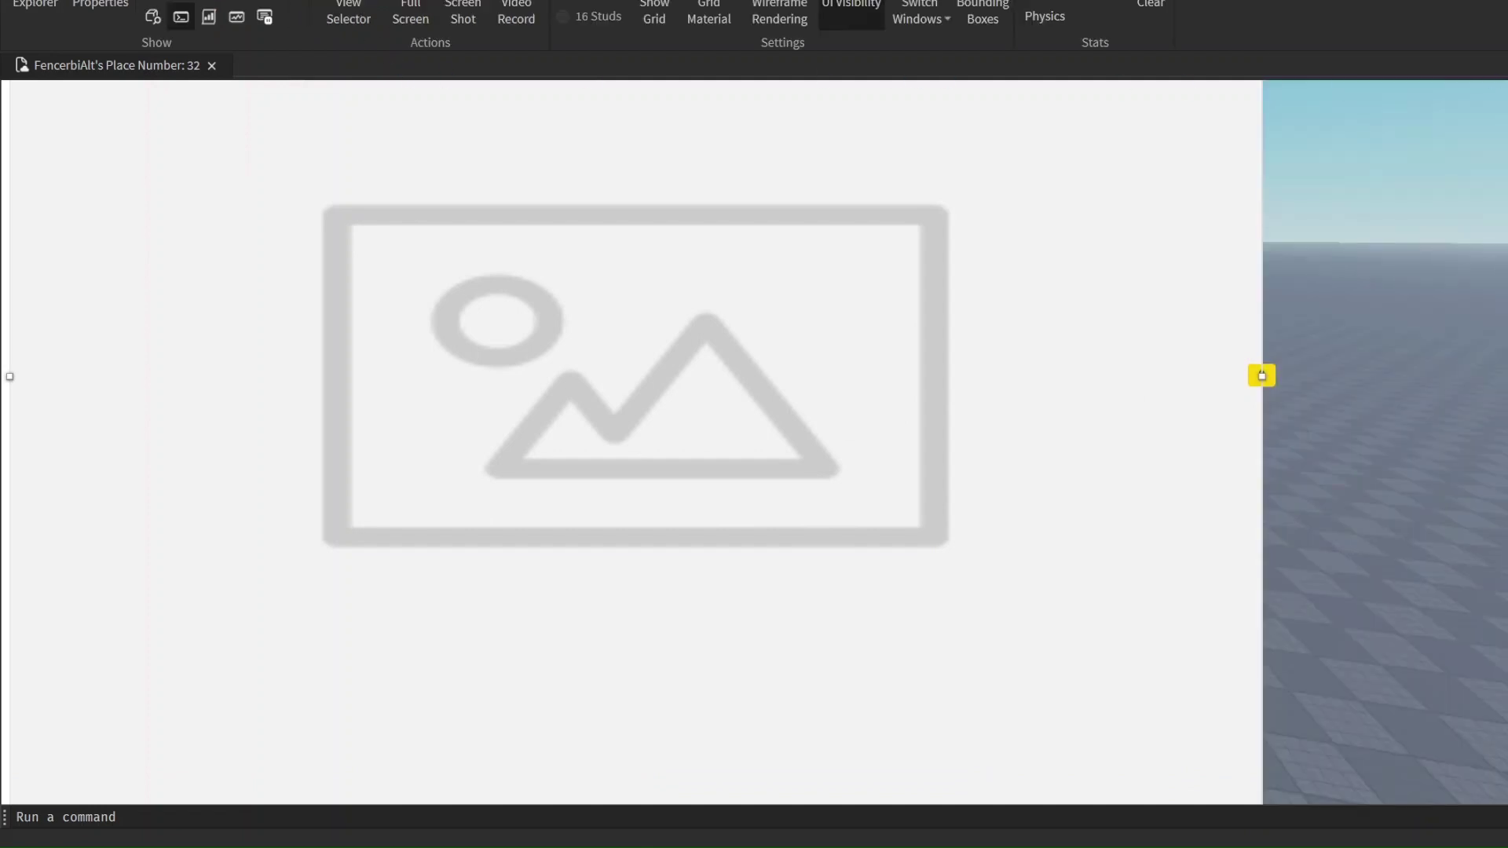
left_click(100, 2)
left_click(35, 1)
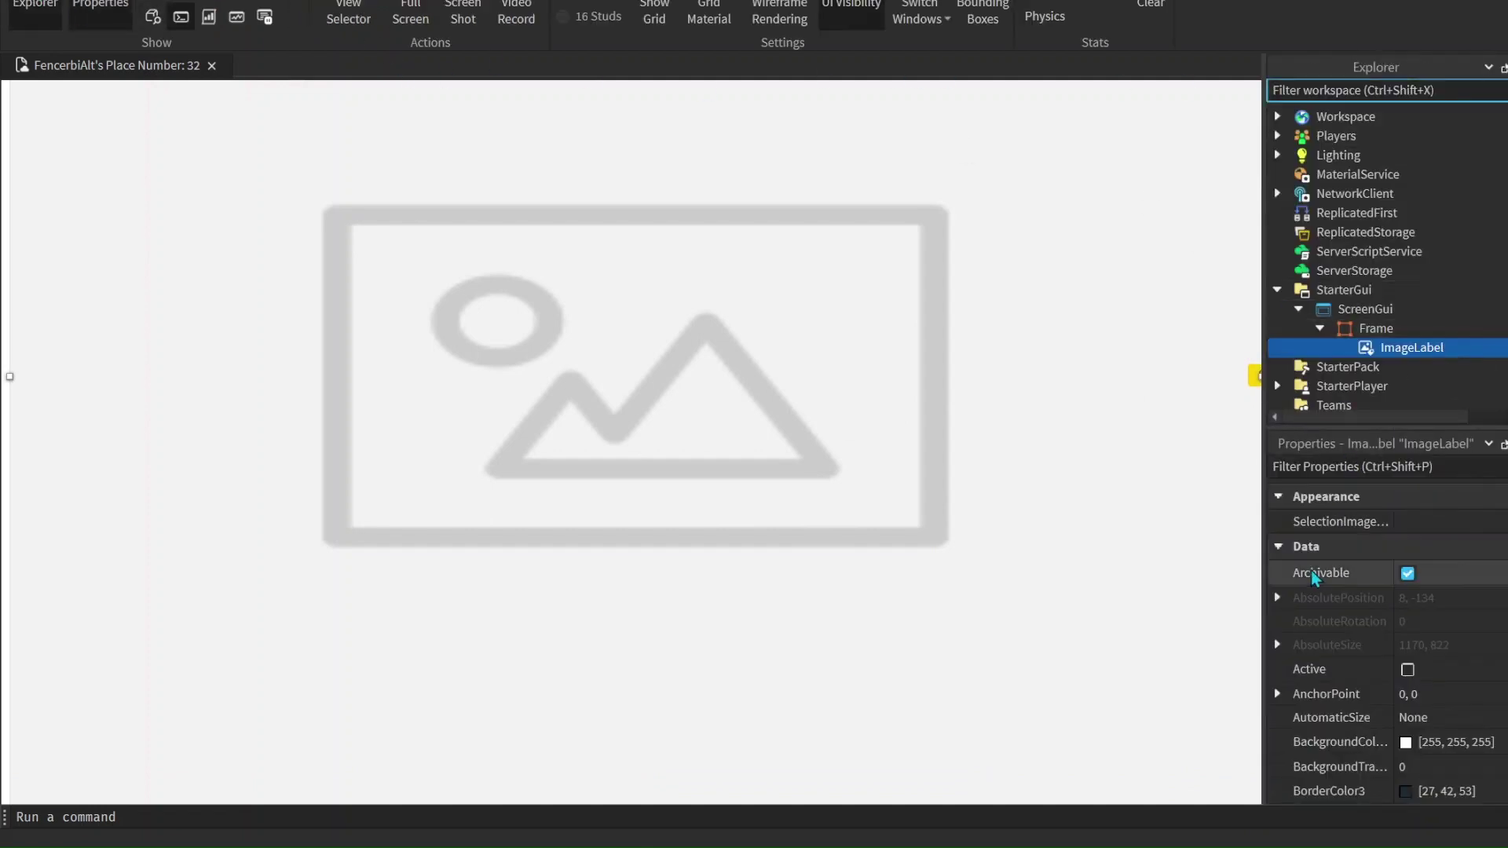
Reposition the ImageLabel over the Frame and set its Size X offset to 1200
left_click_drag(1110, 531, 979, 313)
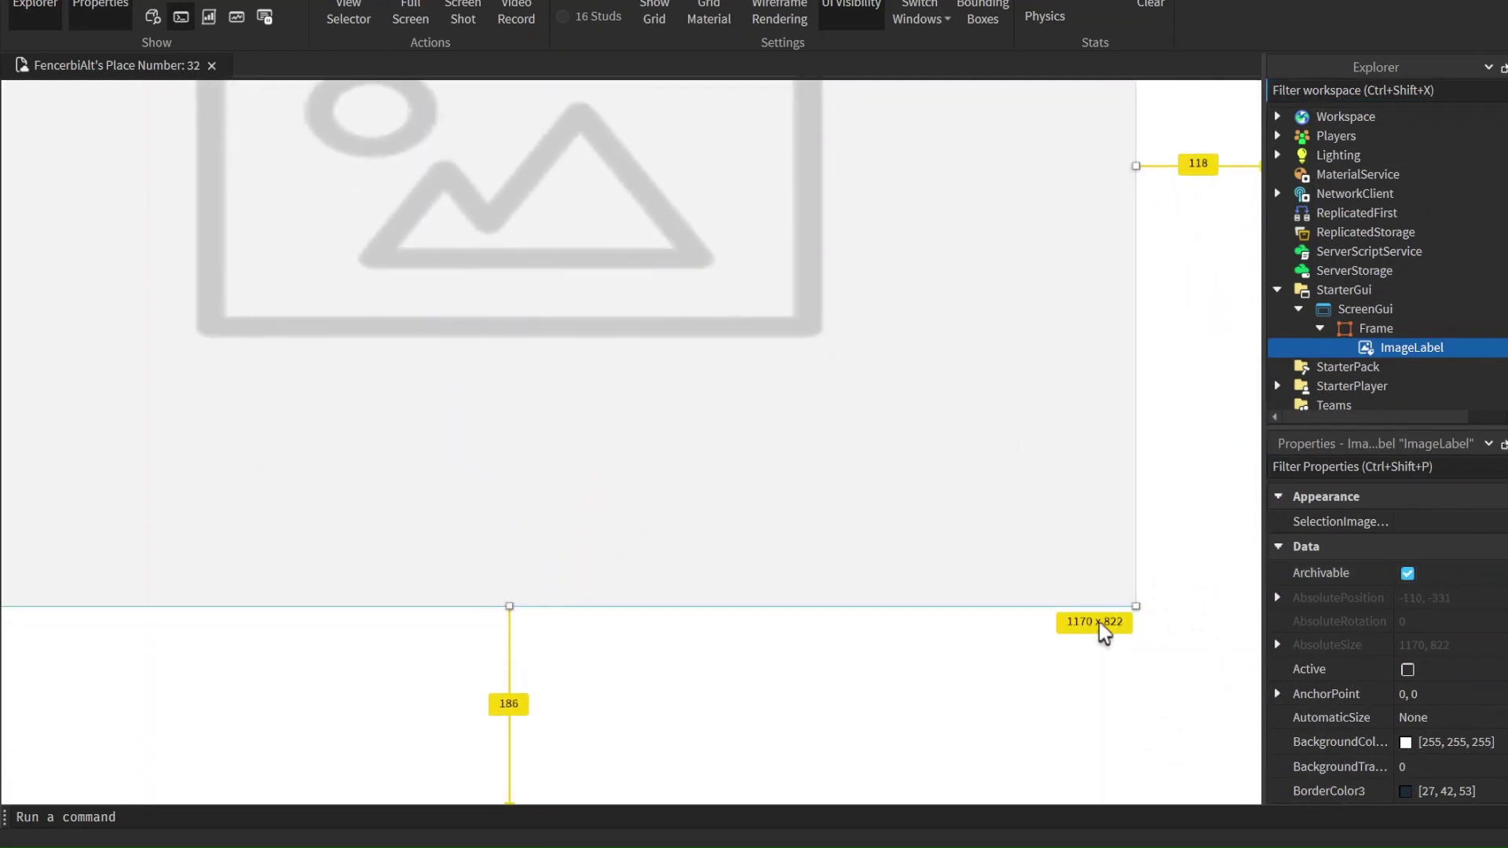
left_click_drag(838, 374, 963, 565)
scroll(1393, 616, "down", 3)
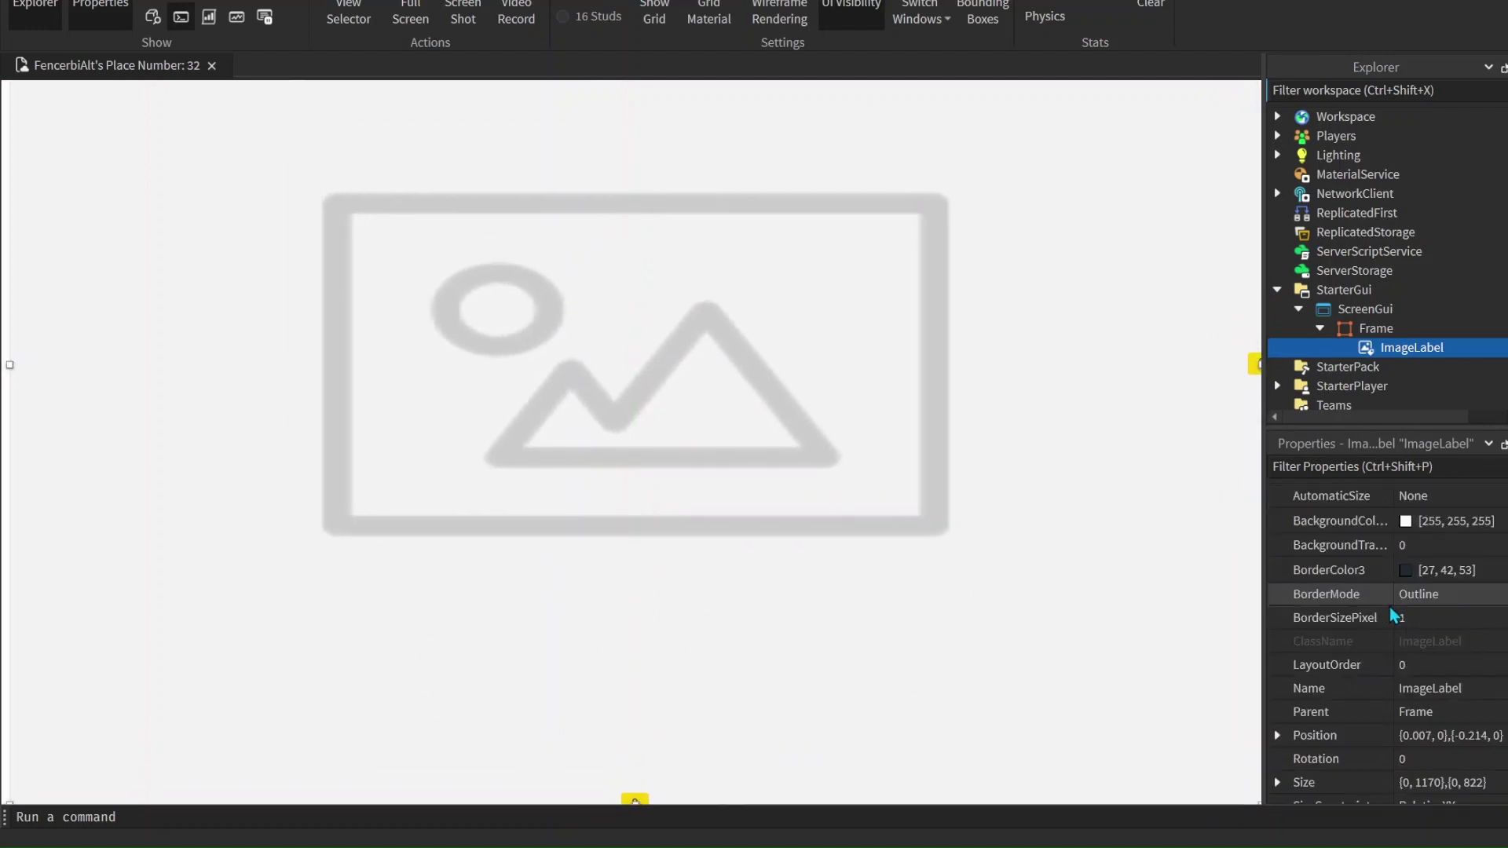
scroll(1393, 616, "down", 2)
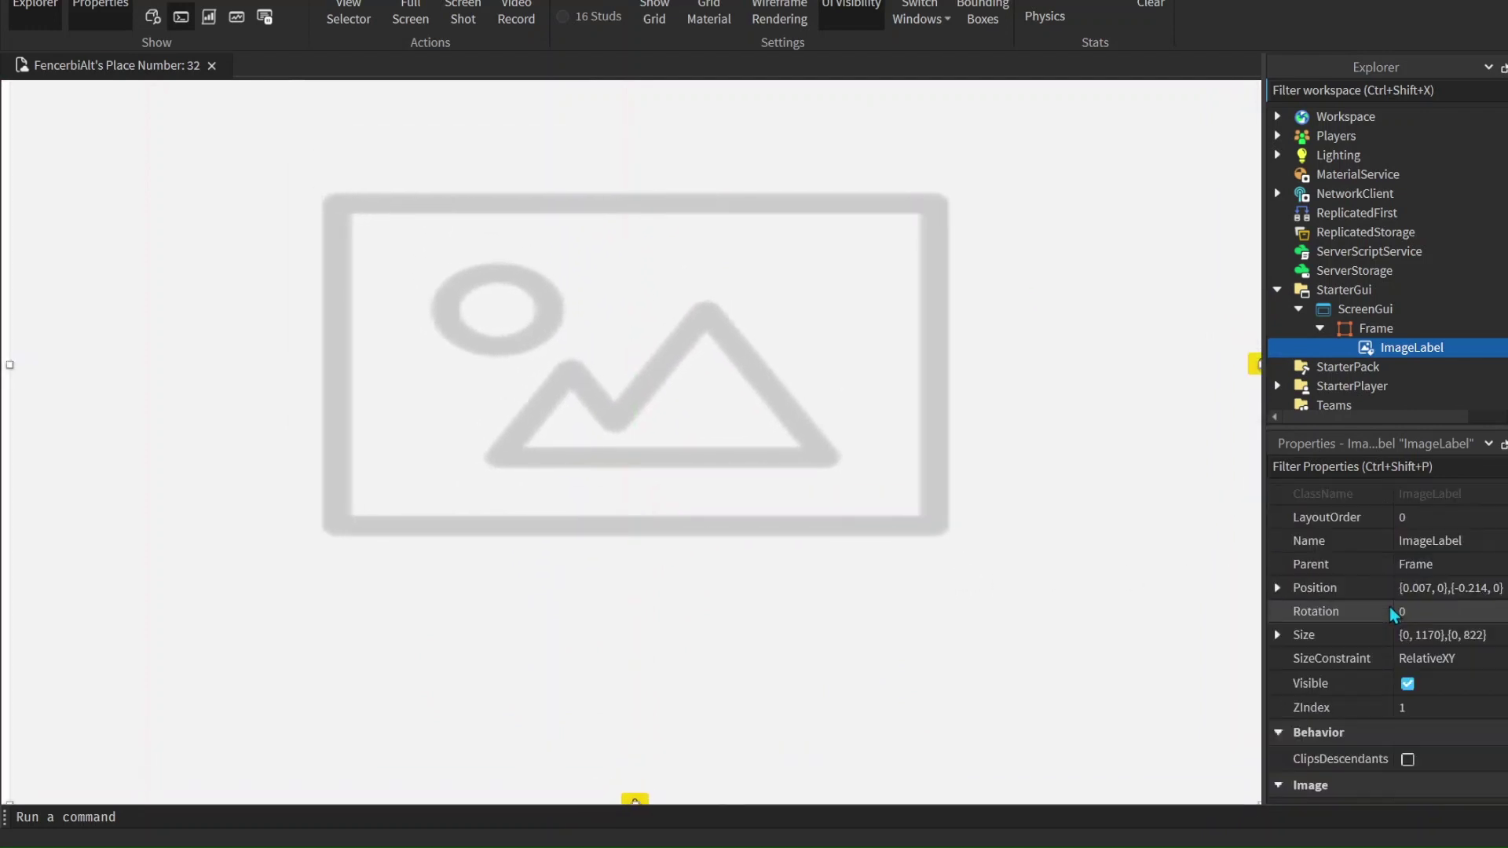
left_click(1277, 635)
left_click(1433, 667)
double_click(1438, 660)
type("1")
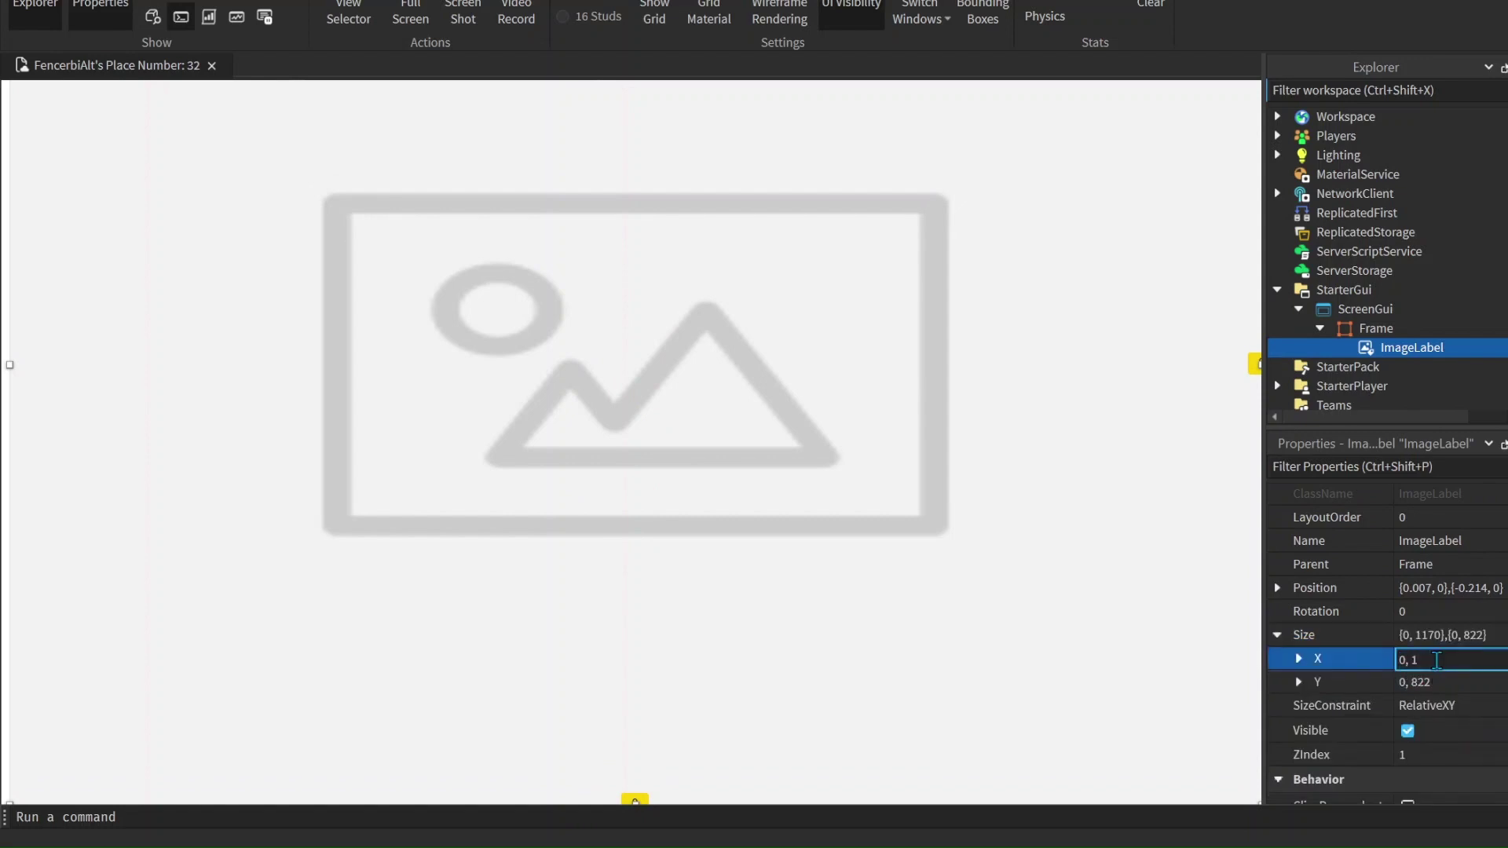
type("200")
key("Return")
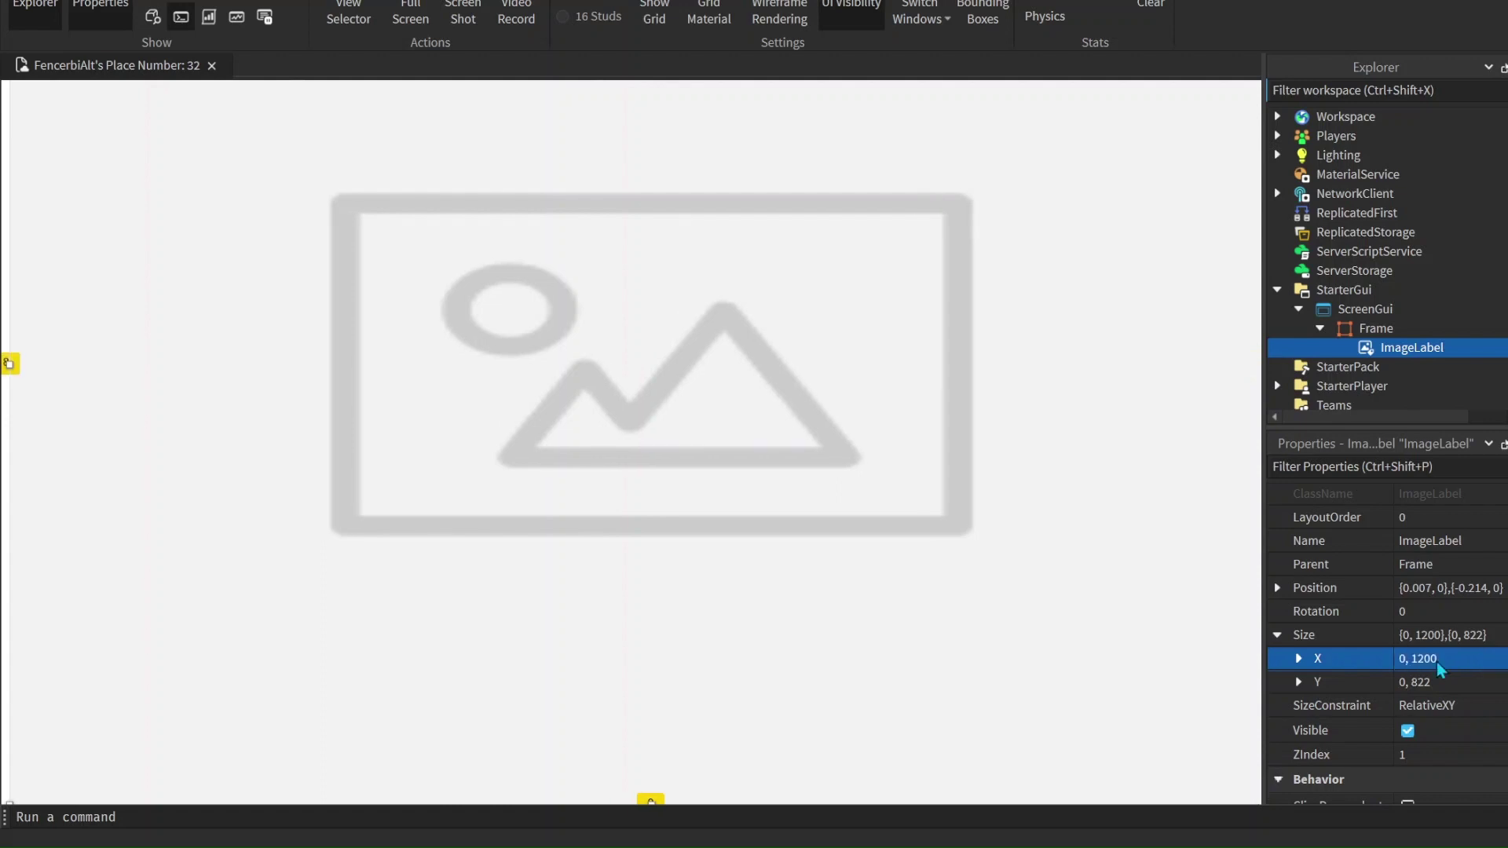
Set the ImageLabel's Size Y offset to 900
left_click(1438, 680)
double_click(1436, 682)
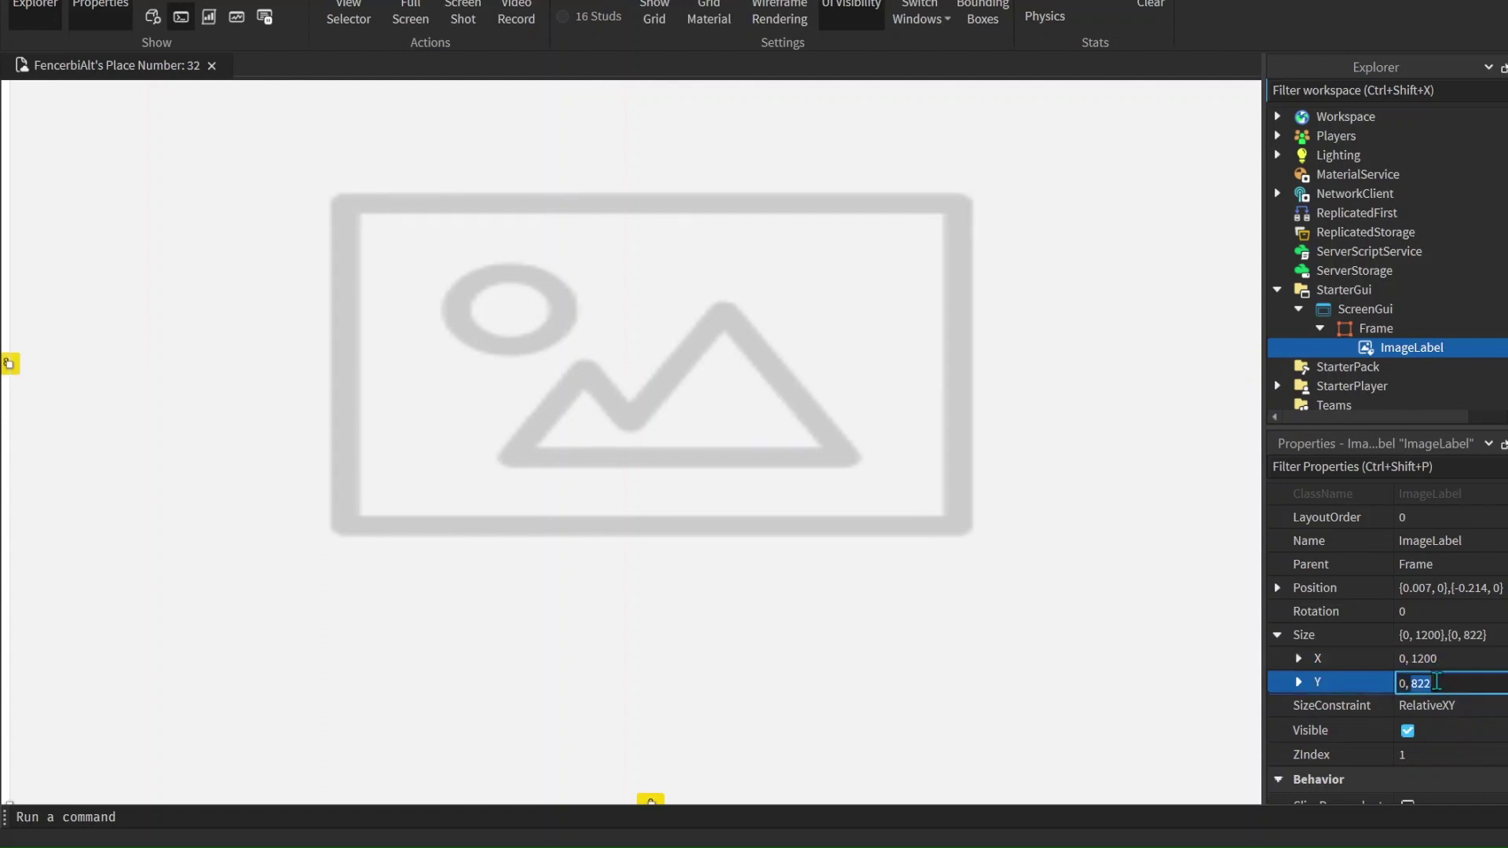
type("900")
key("Return")
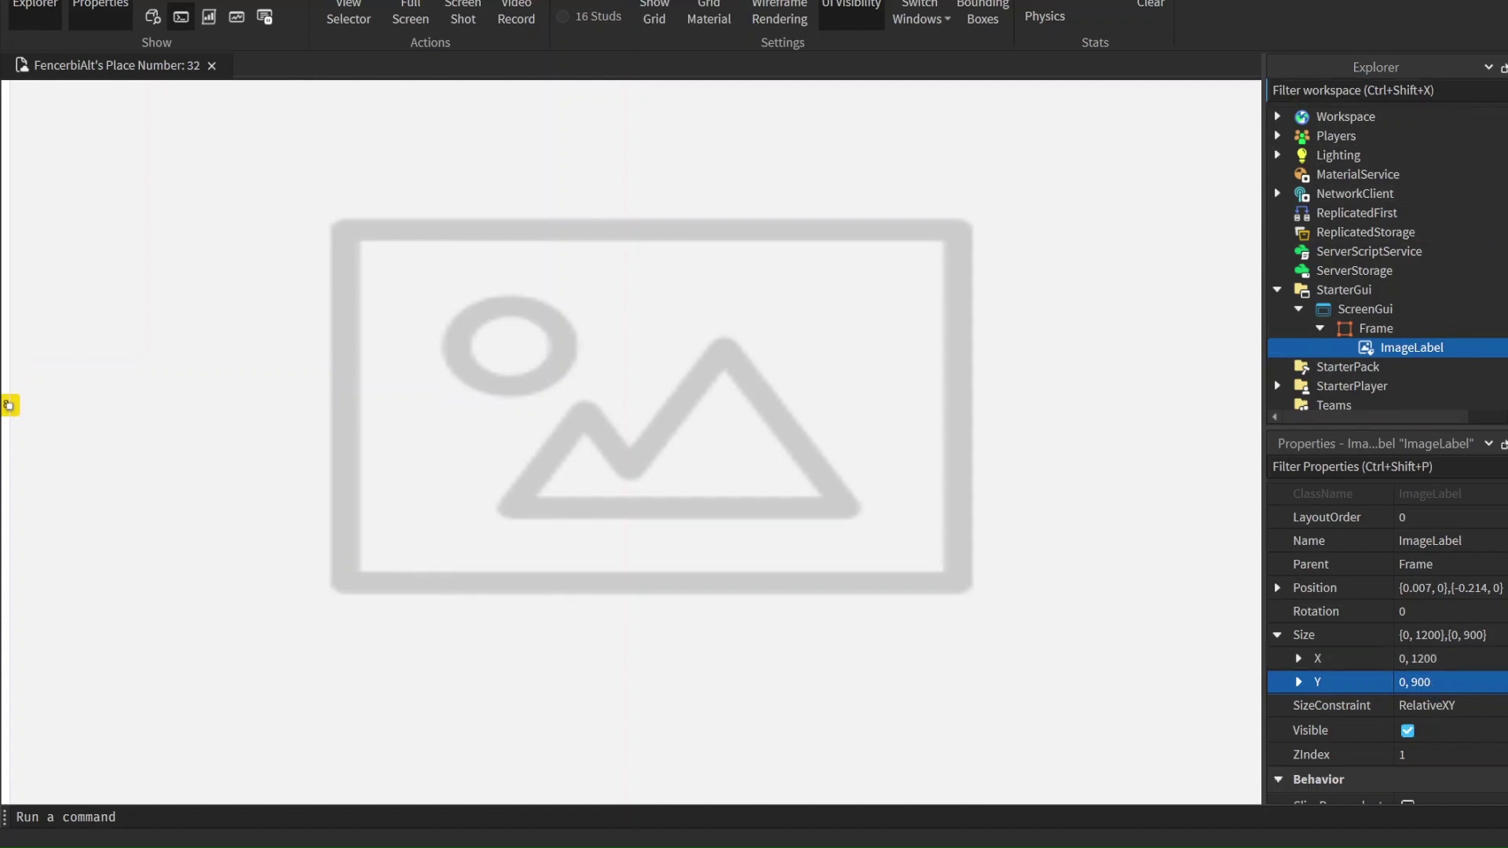
Hide the Properties and Explorer panels and widen the ImageLabel across the enlarged viewport
left_click(1507, 444)
left_click(1507, 68)
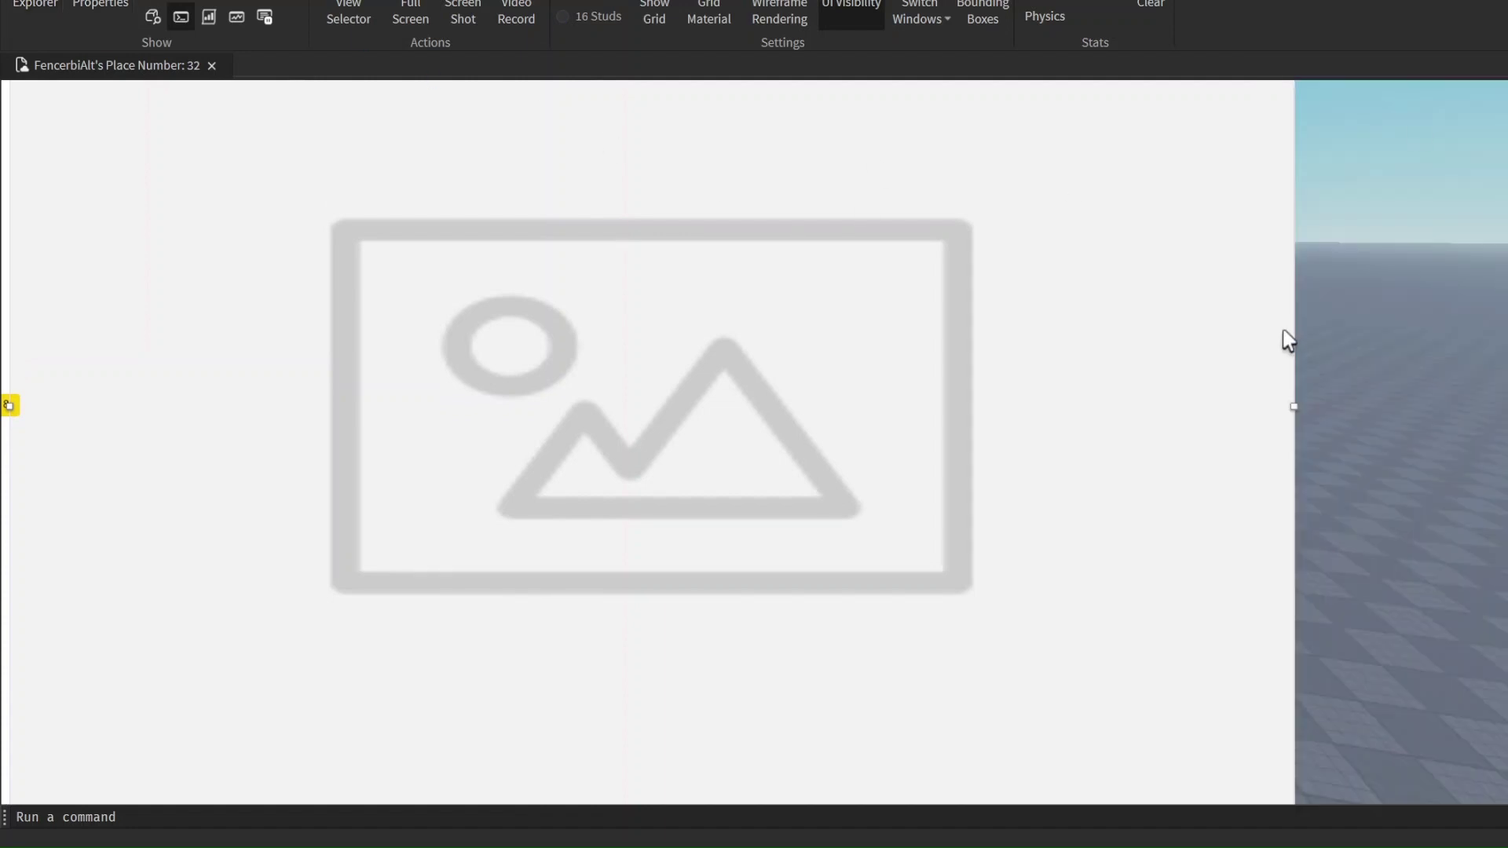
left_click_drag(1292, 408, 1507, 407)
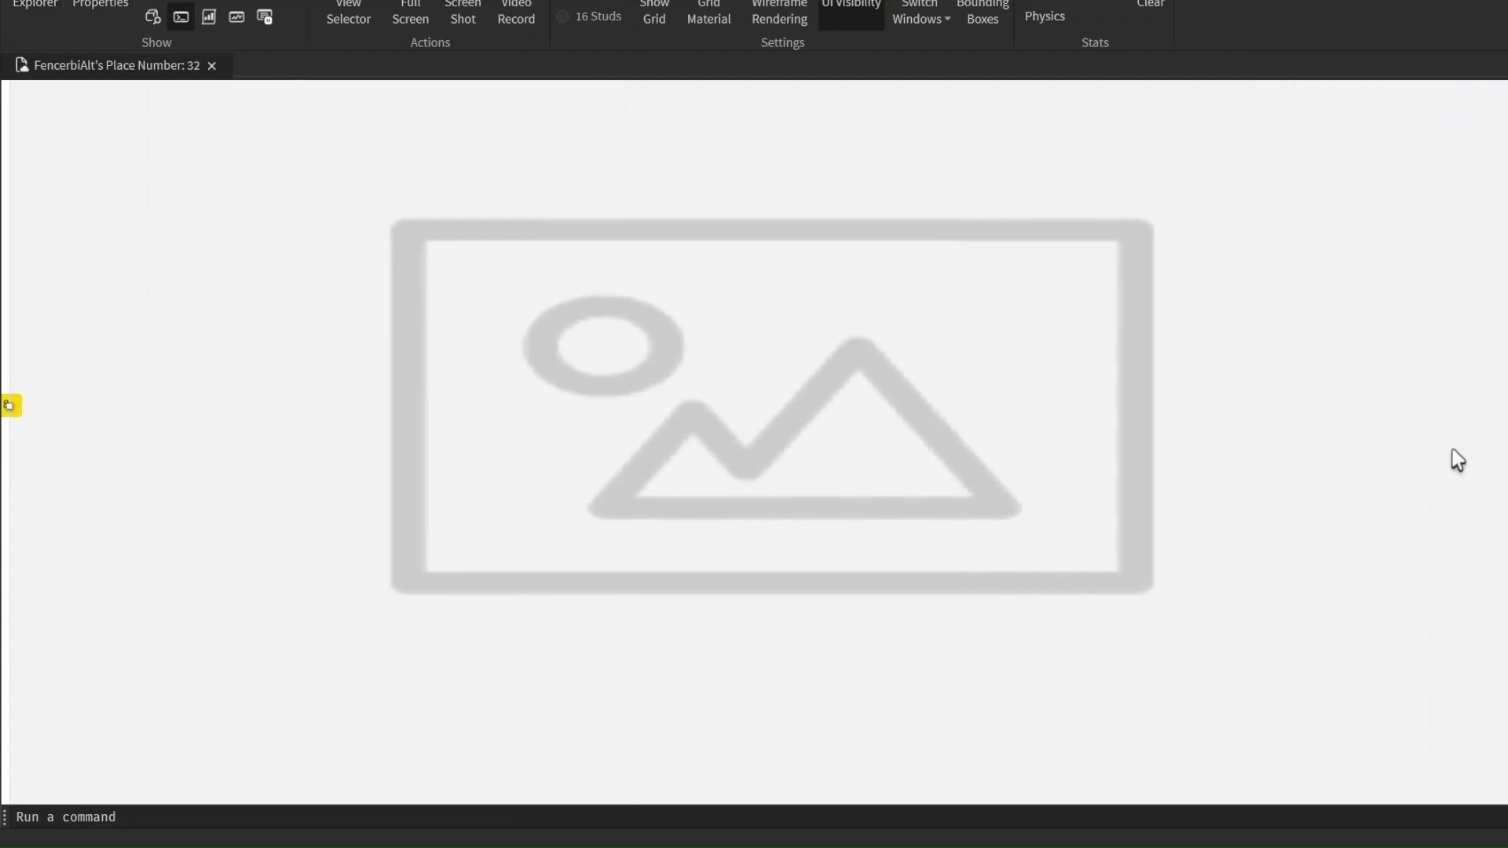
Extend the ImageLabel's lower edge to a height of about 999 and move it back over the viewport
left_click_drag(1157, 525, 1156, 419)
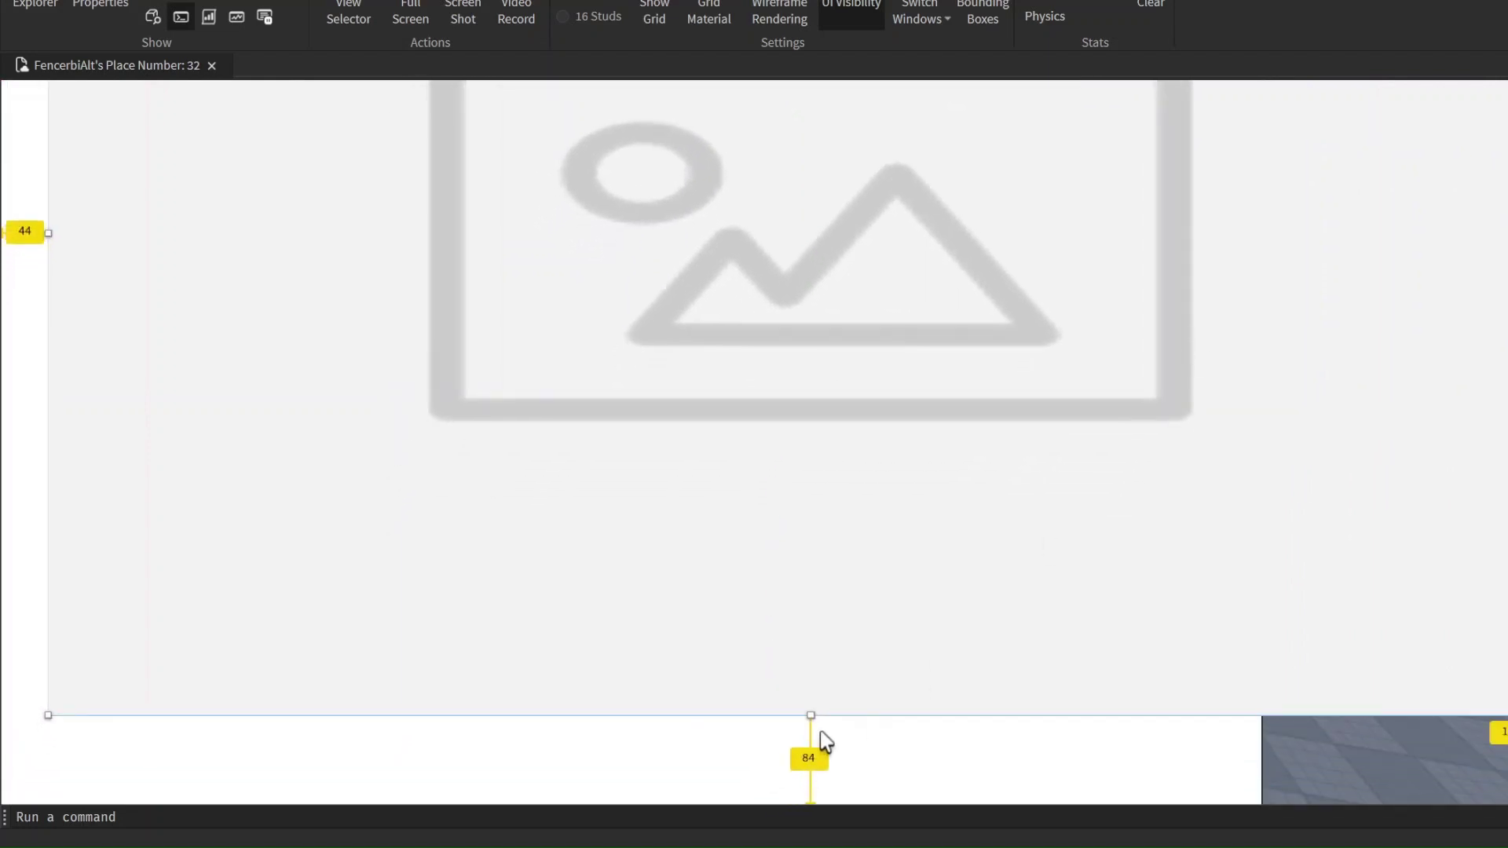
left_click_drag(809, 716, 808, 831)
left_click_drag(810, 728, 803, 694)
left_click_drag(804, 780, 805, 793)
left_click_drag(872, 482, 832, 539)
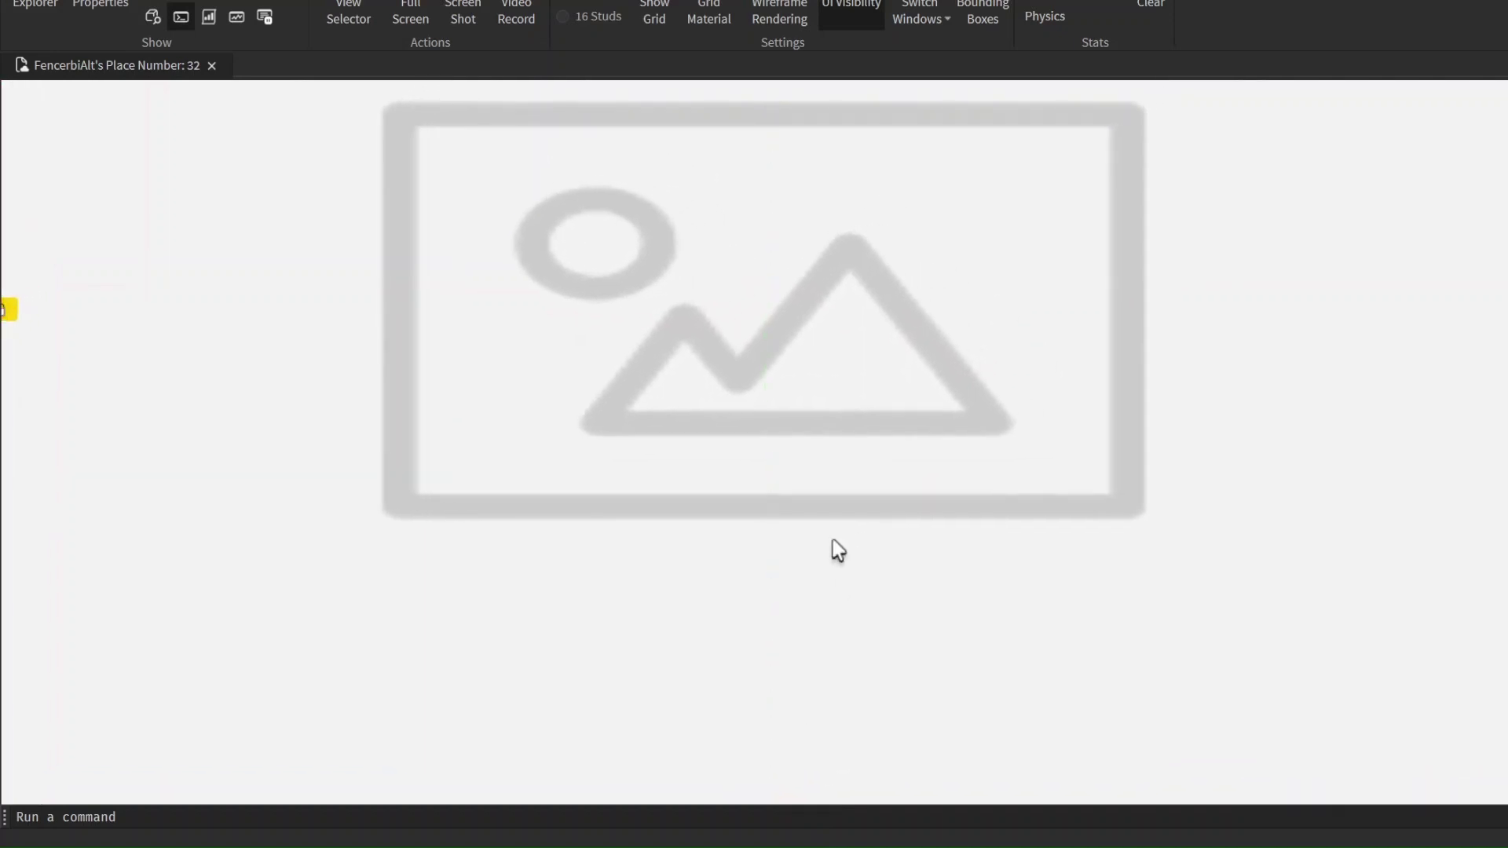
Widen the ImageLabel to about 1438 from its left edge and shift it down to cover the viewport evenly
mouse_move(1031, 484)
left_mouse_down()
mouse_move(1026, 503)
mouse_move(1046, 508)
left_mouse_up()
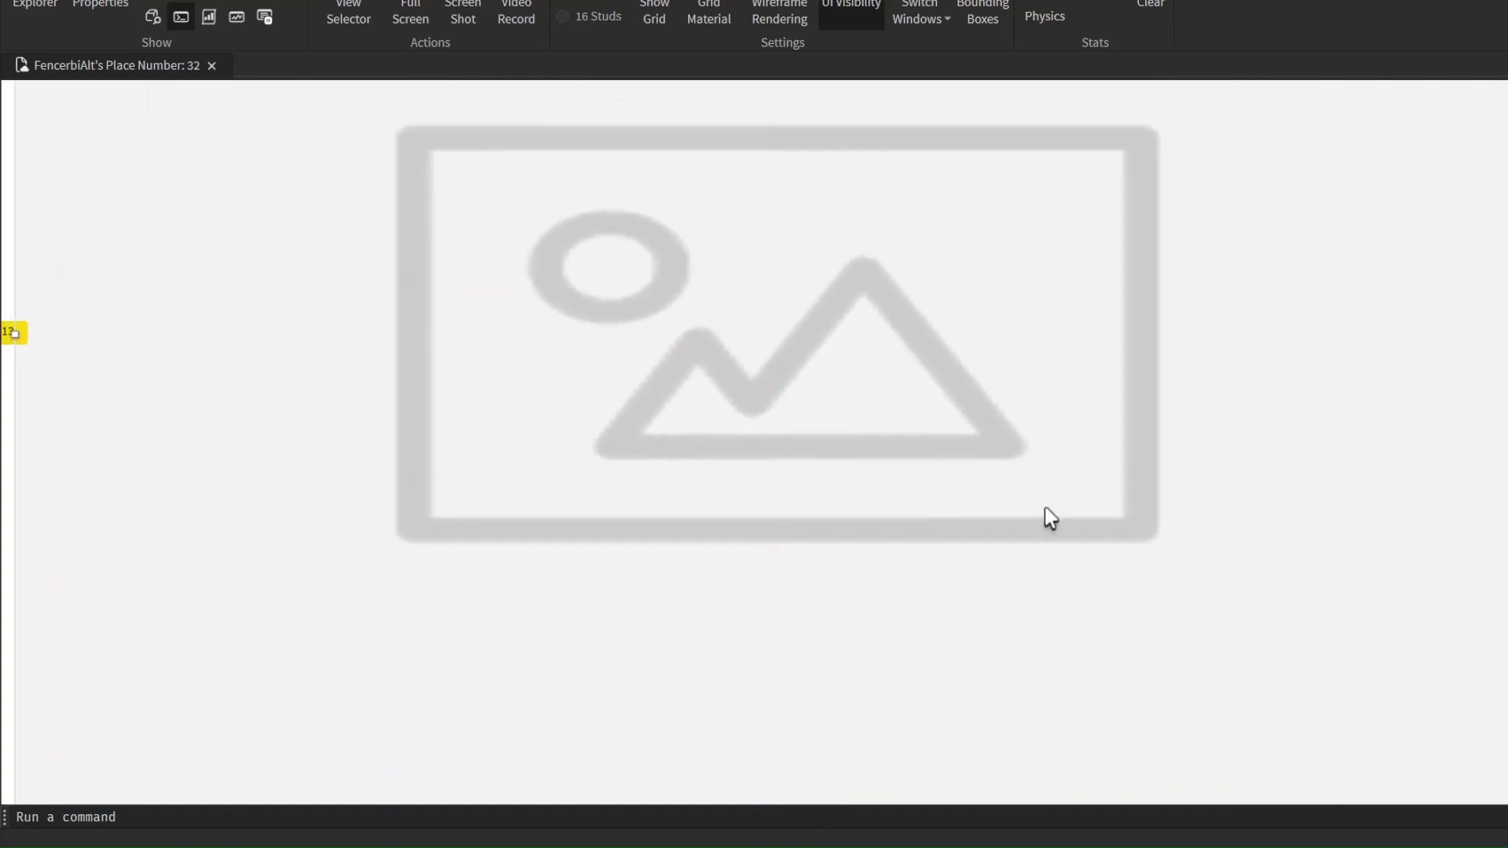
left_click_drag(15, 341, 2, 339)
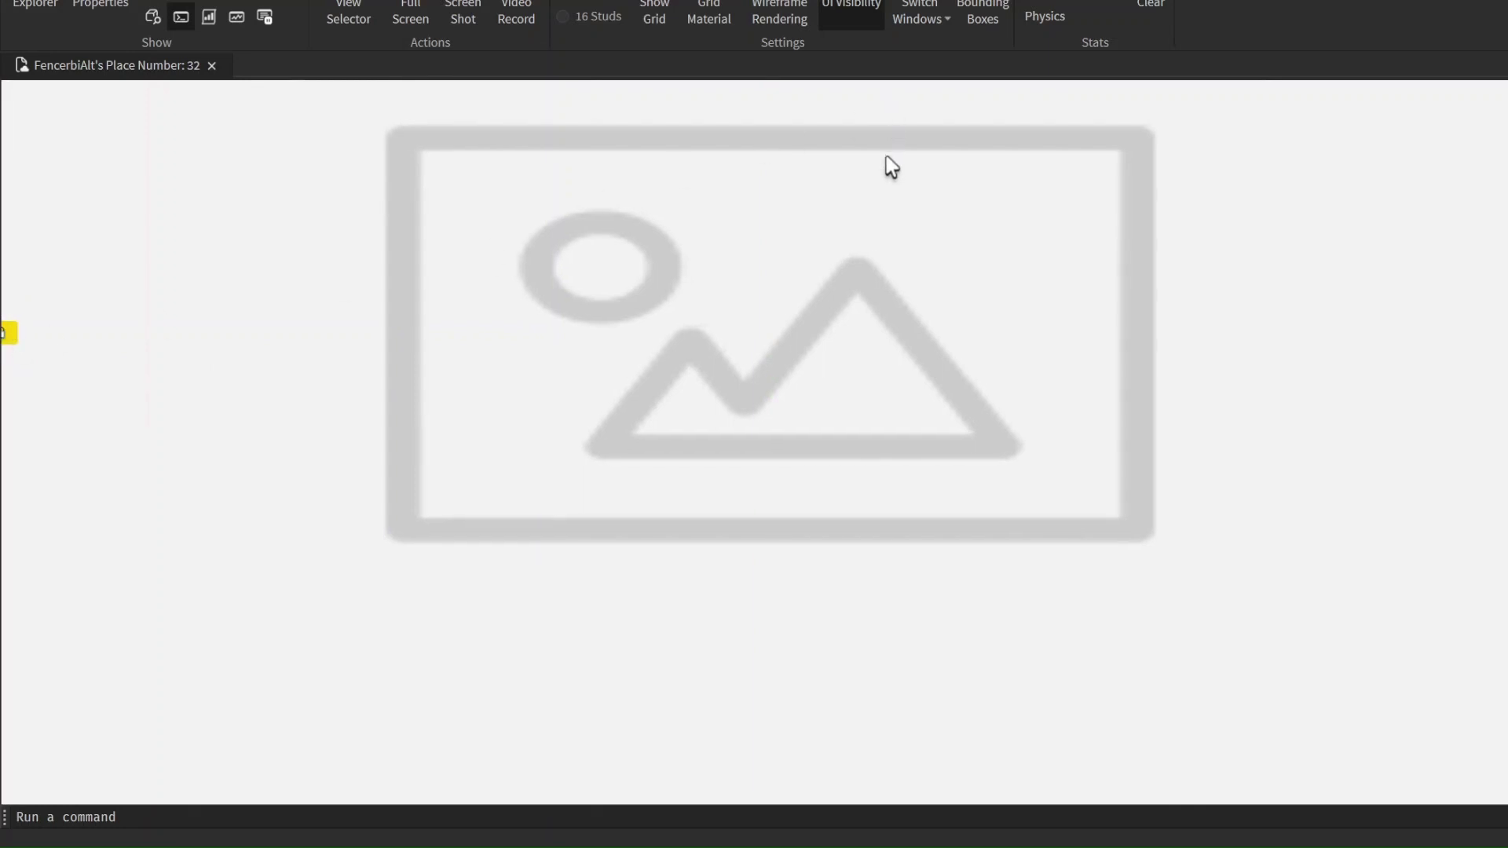
left_click_drag(887, 164, 882, 218)
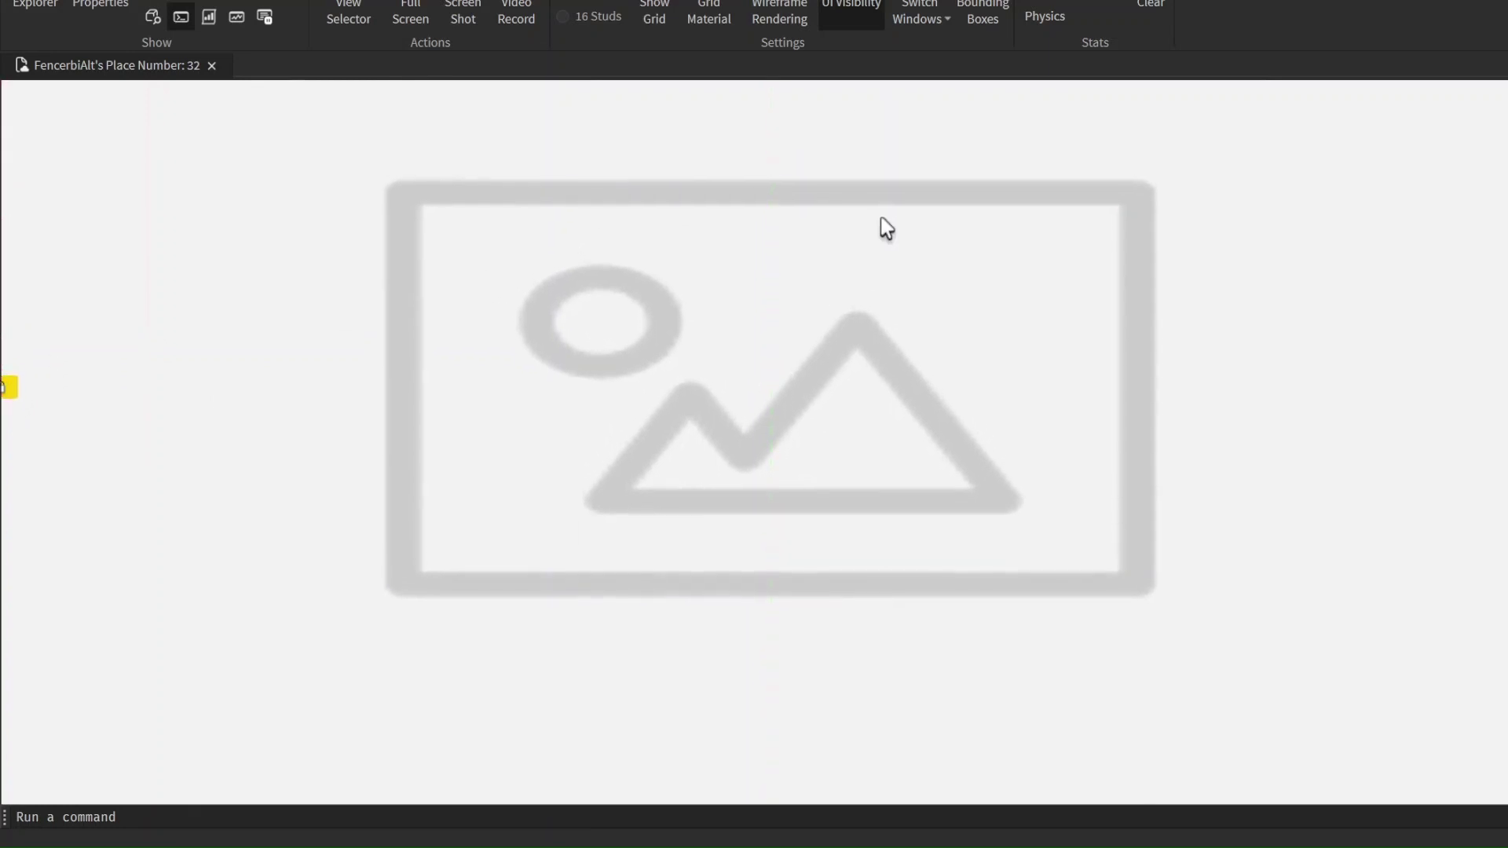
mouse_move(642, 181)
left_mouse_down()
mouse_move(636, 209)
mouse_move(649, 195)
left_mouse_up()
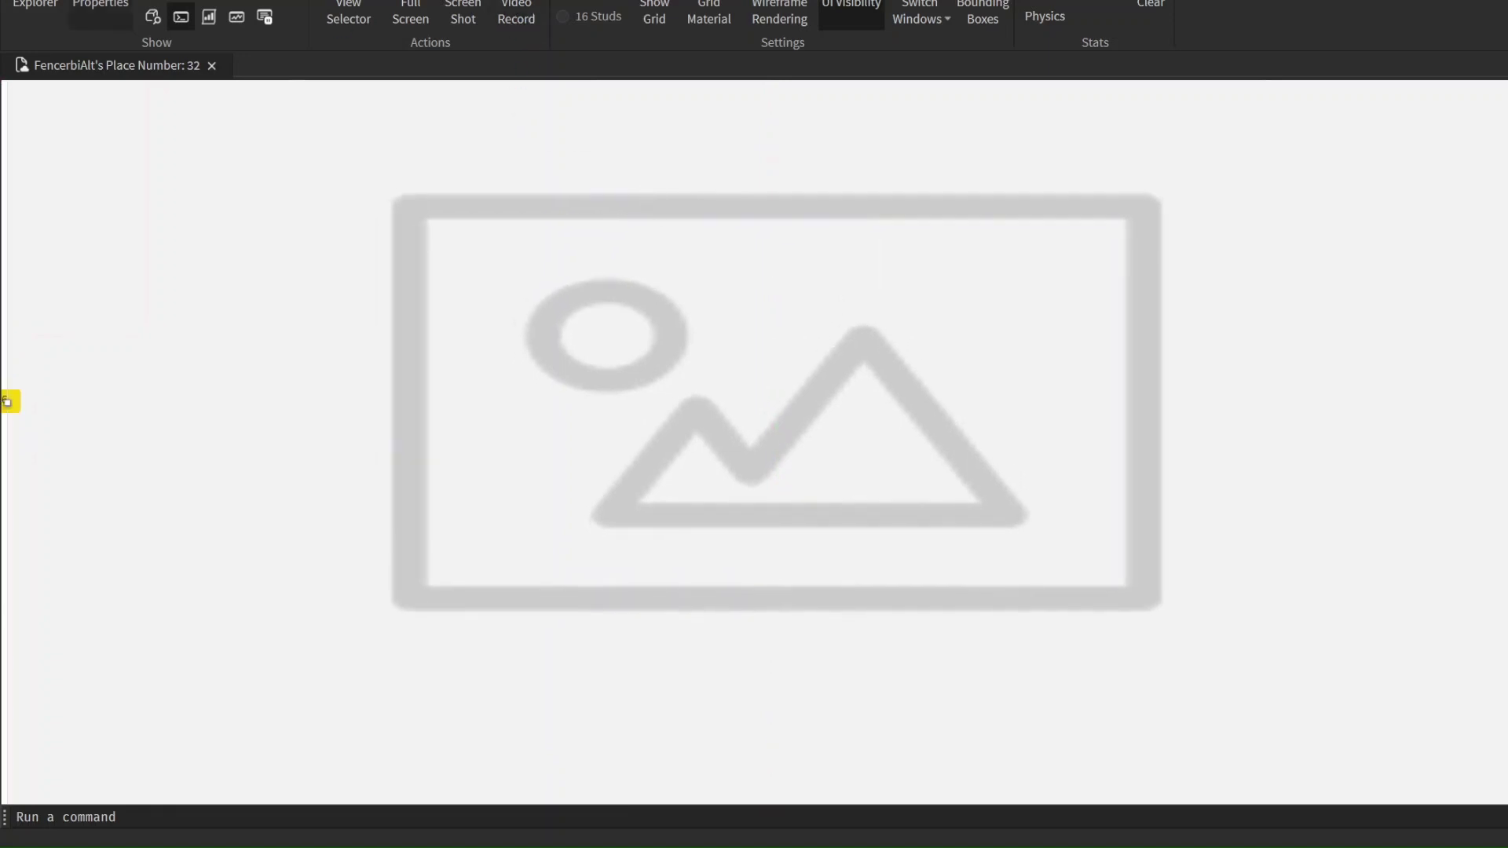
Show the Properties and Explorer panels again and clear the ImageLabel's Image URL
left_click(101, 4)
left_click(36, 4)
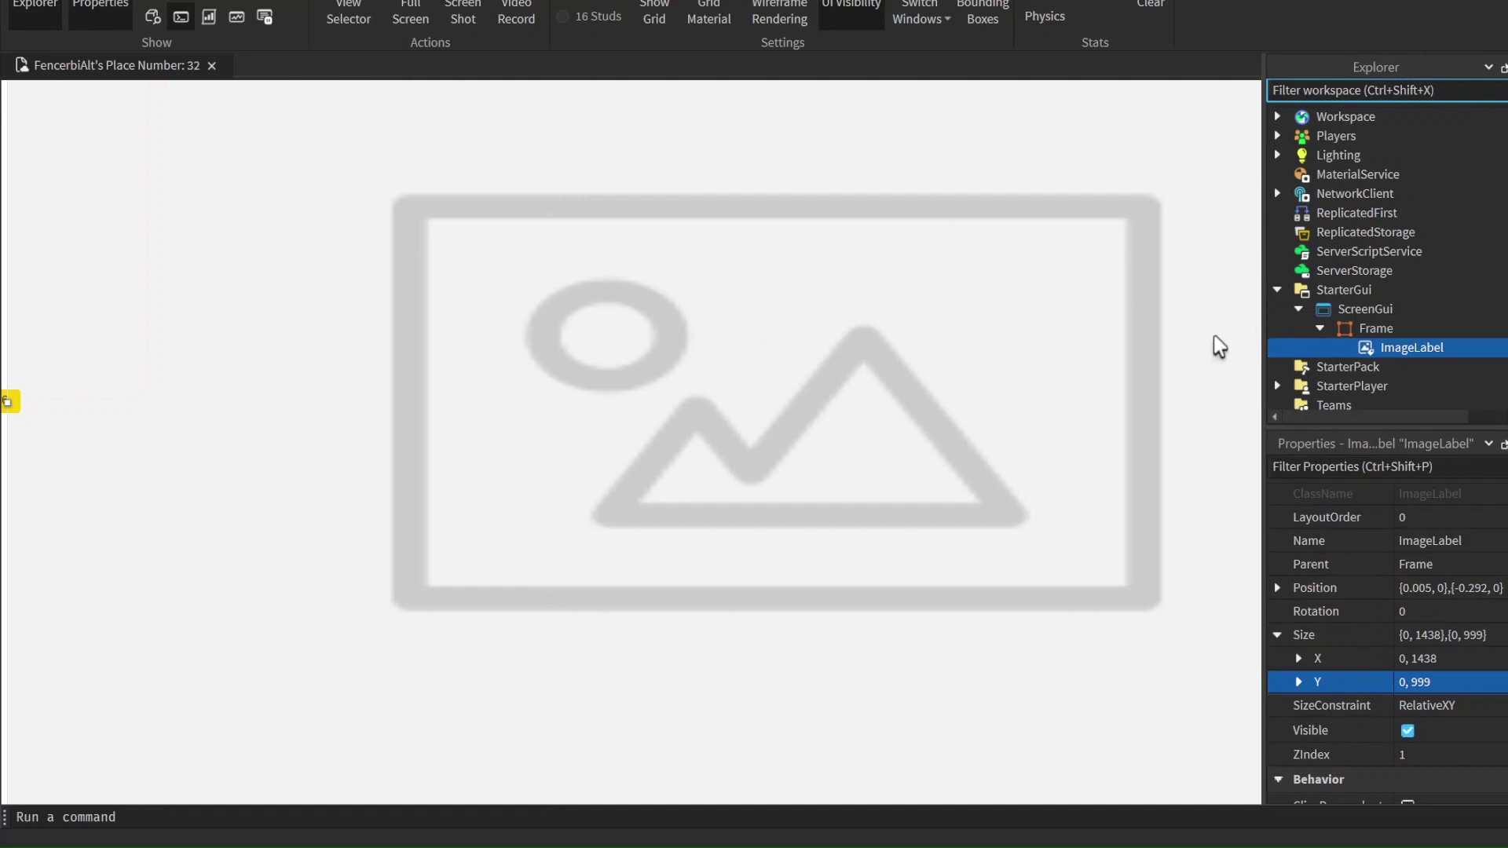
scroll(1455, 594, "up", 3)
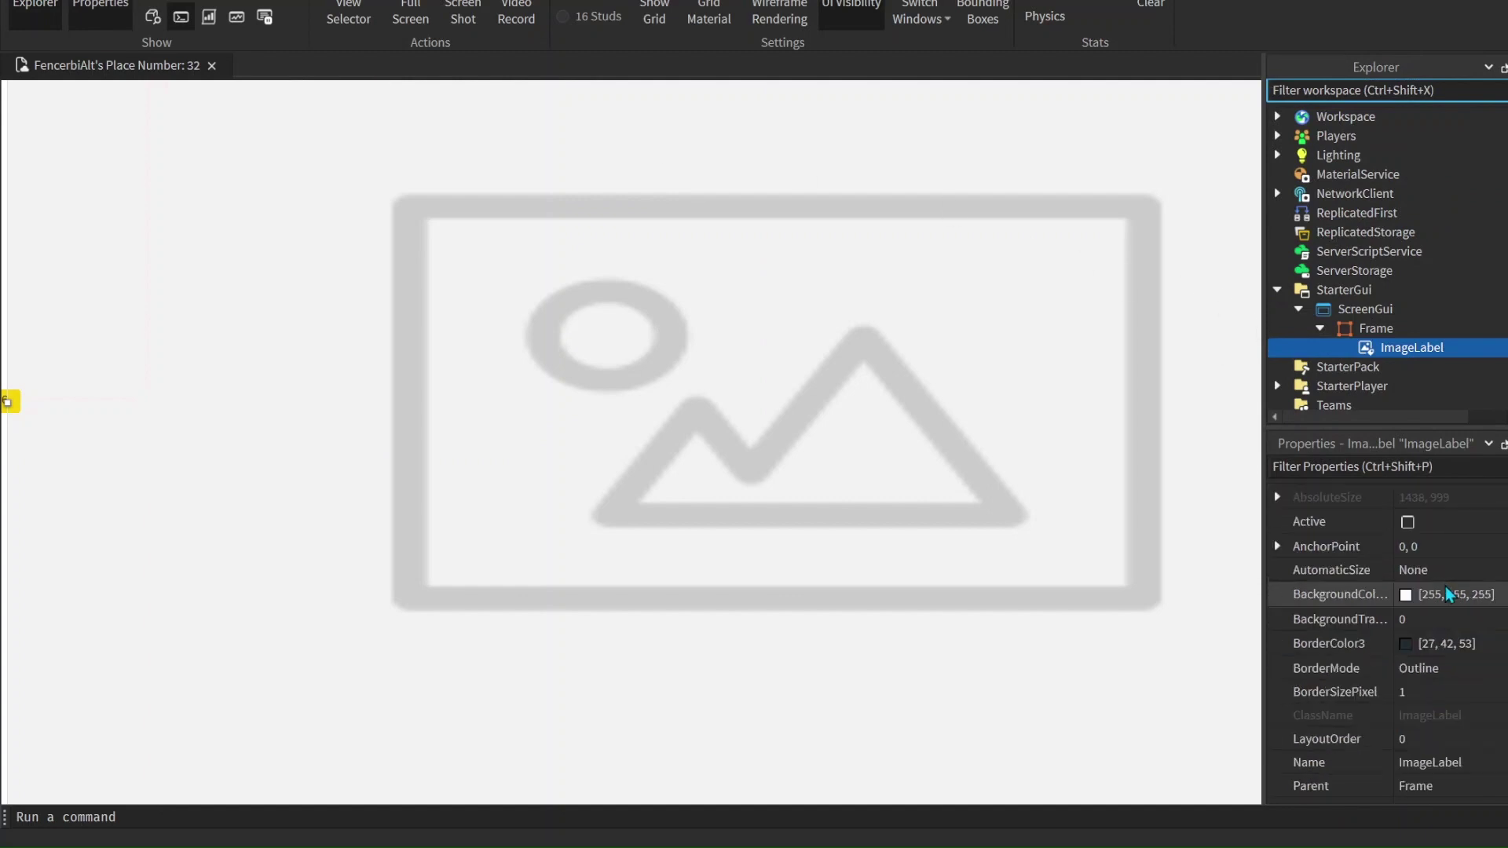
scroll(1454, 595, "down", 5)
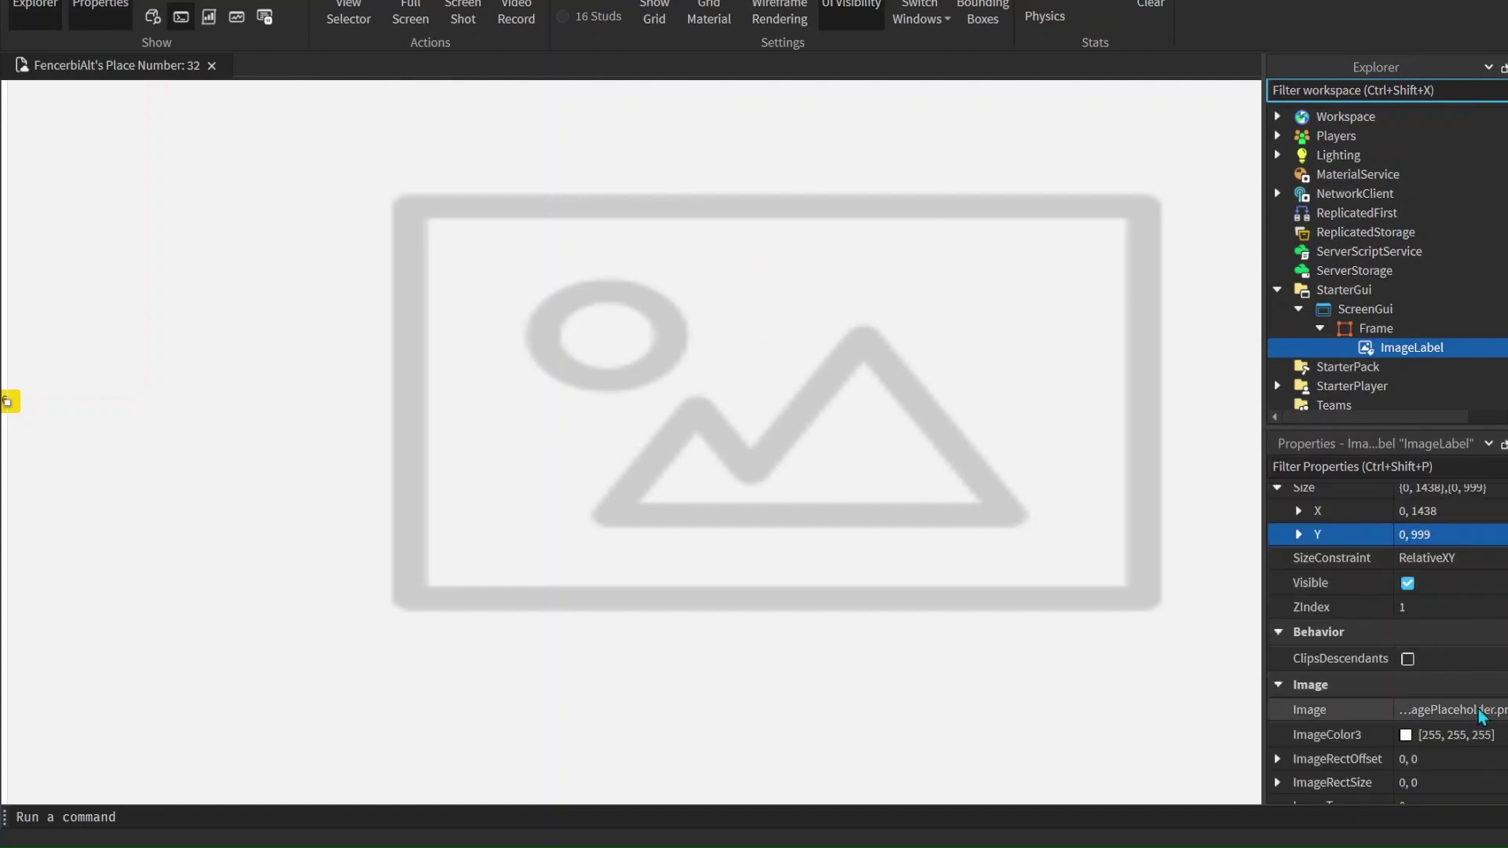
left_click(1444, 710)
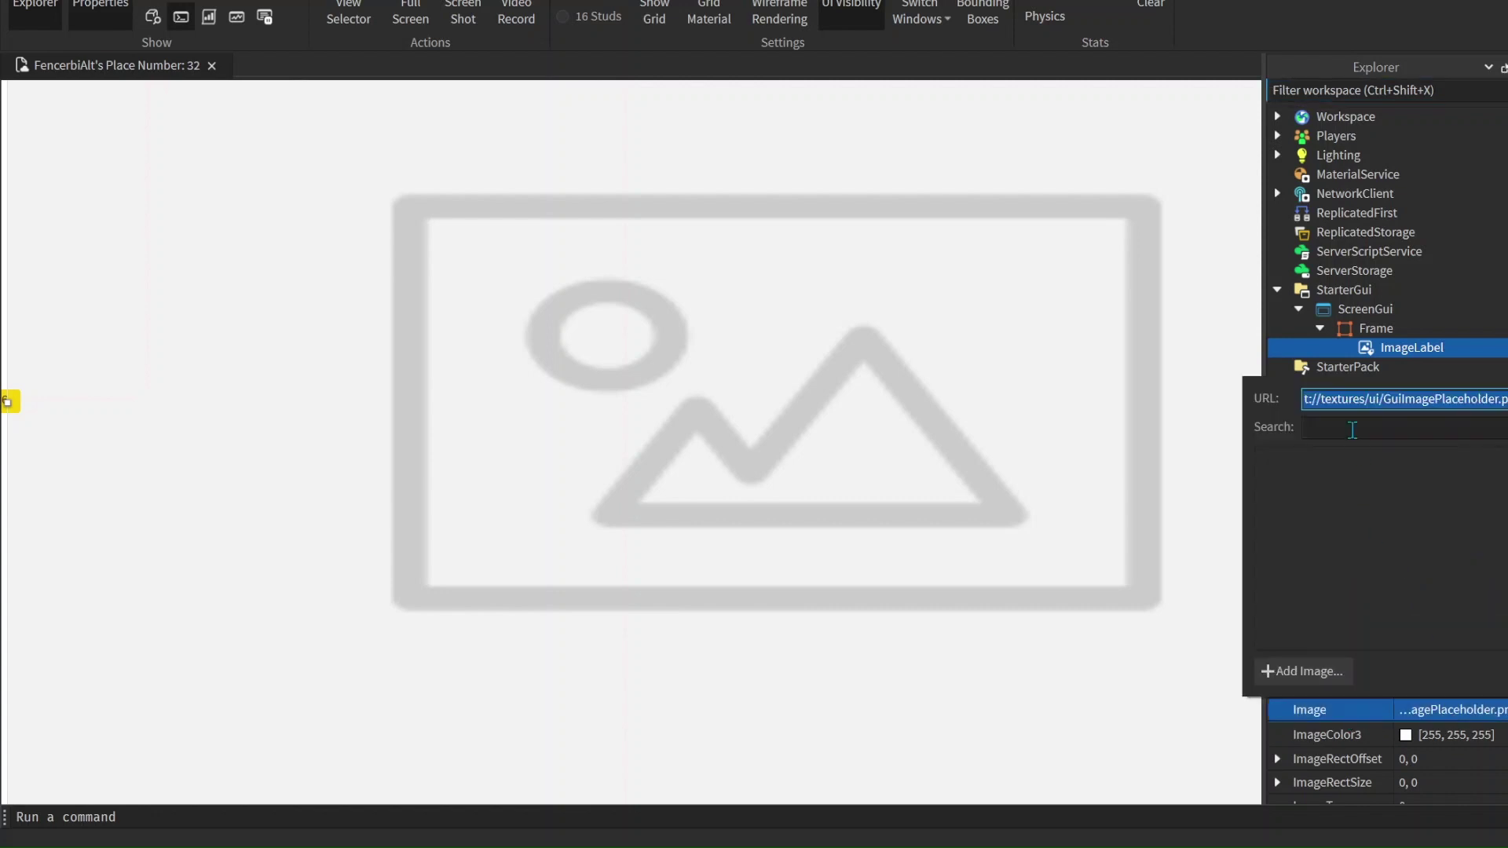
key("BackSpace")
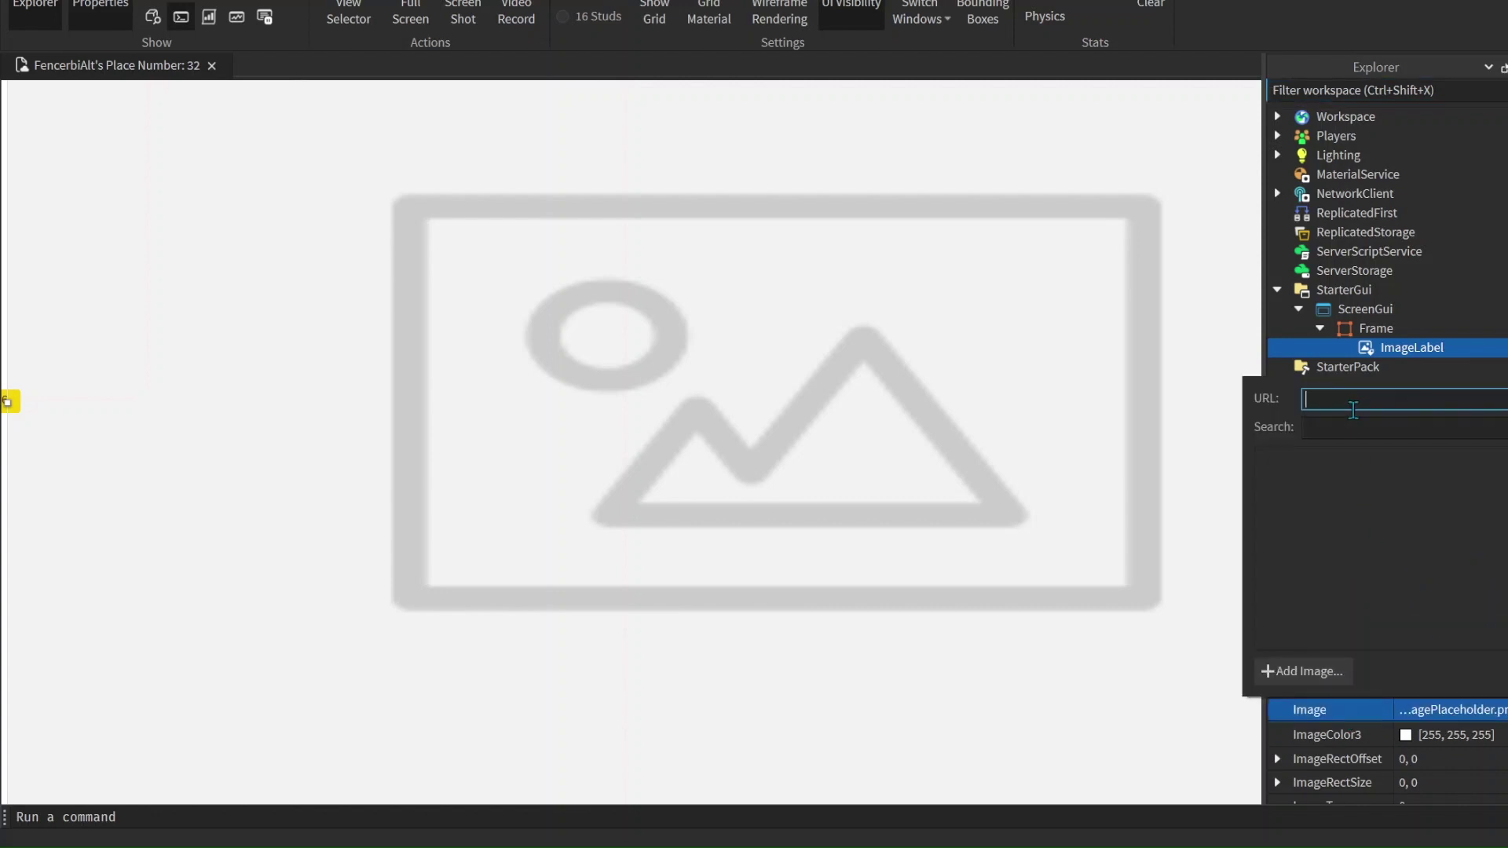
Upload the file Minecraft Render 2 (Denoised) from the Creator Dashboard folder as the ImageLabel's image, keeping its default name
left_click(1314, 670)
left_click(723, 338)
left_click(1111, 455)
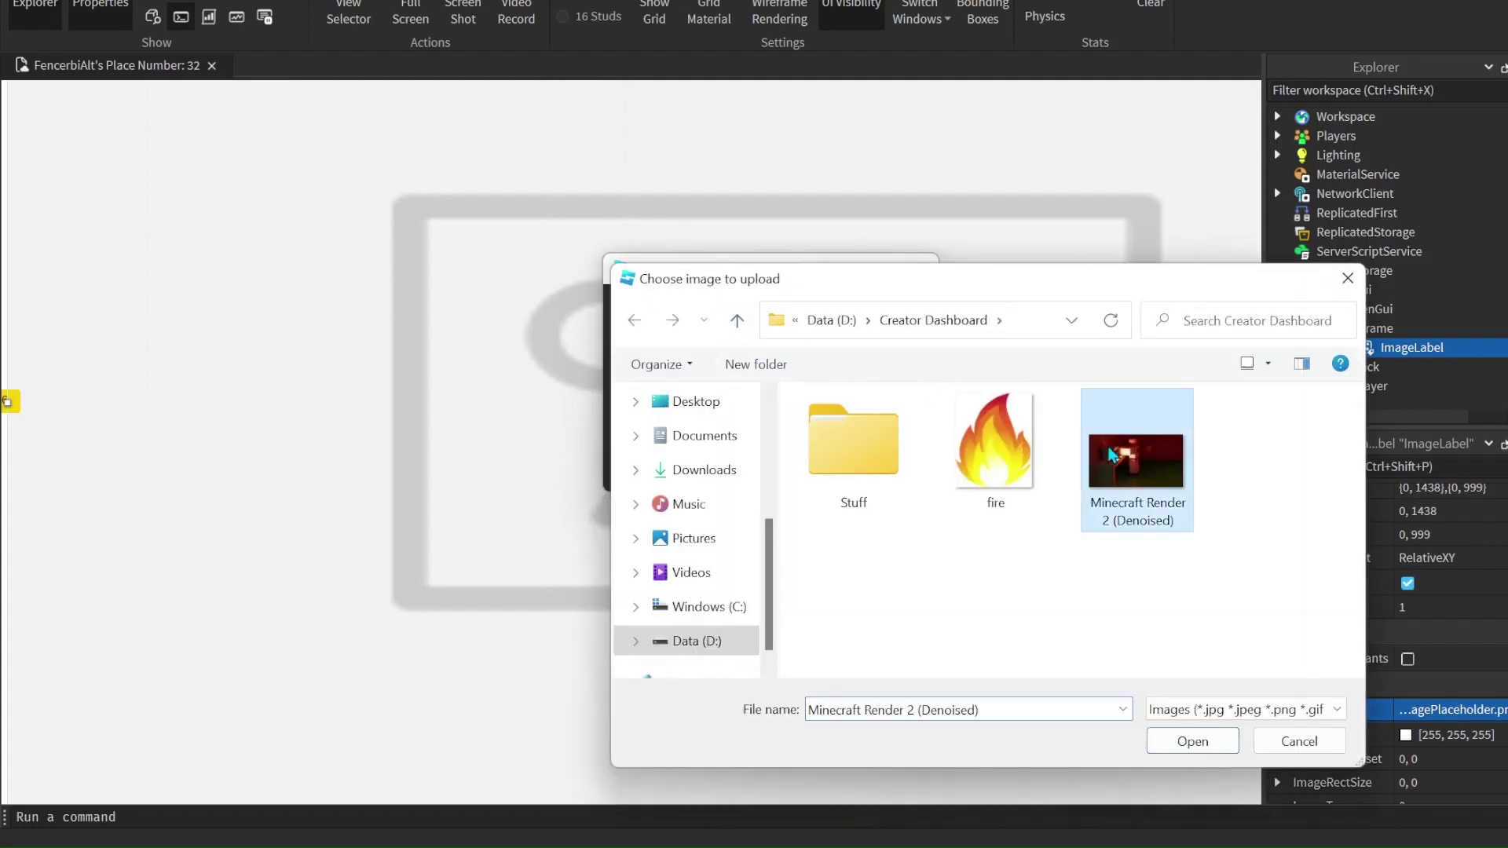
left_click(1192, 741)
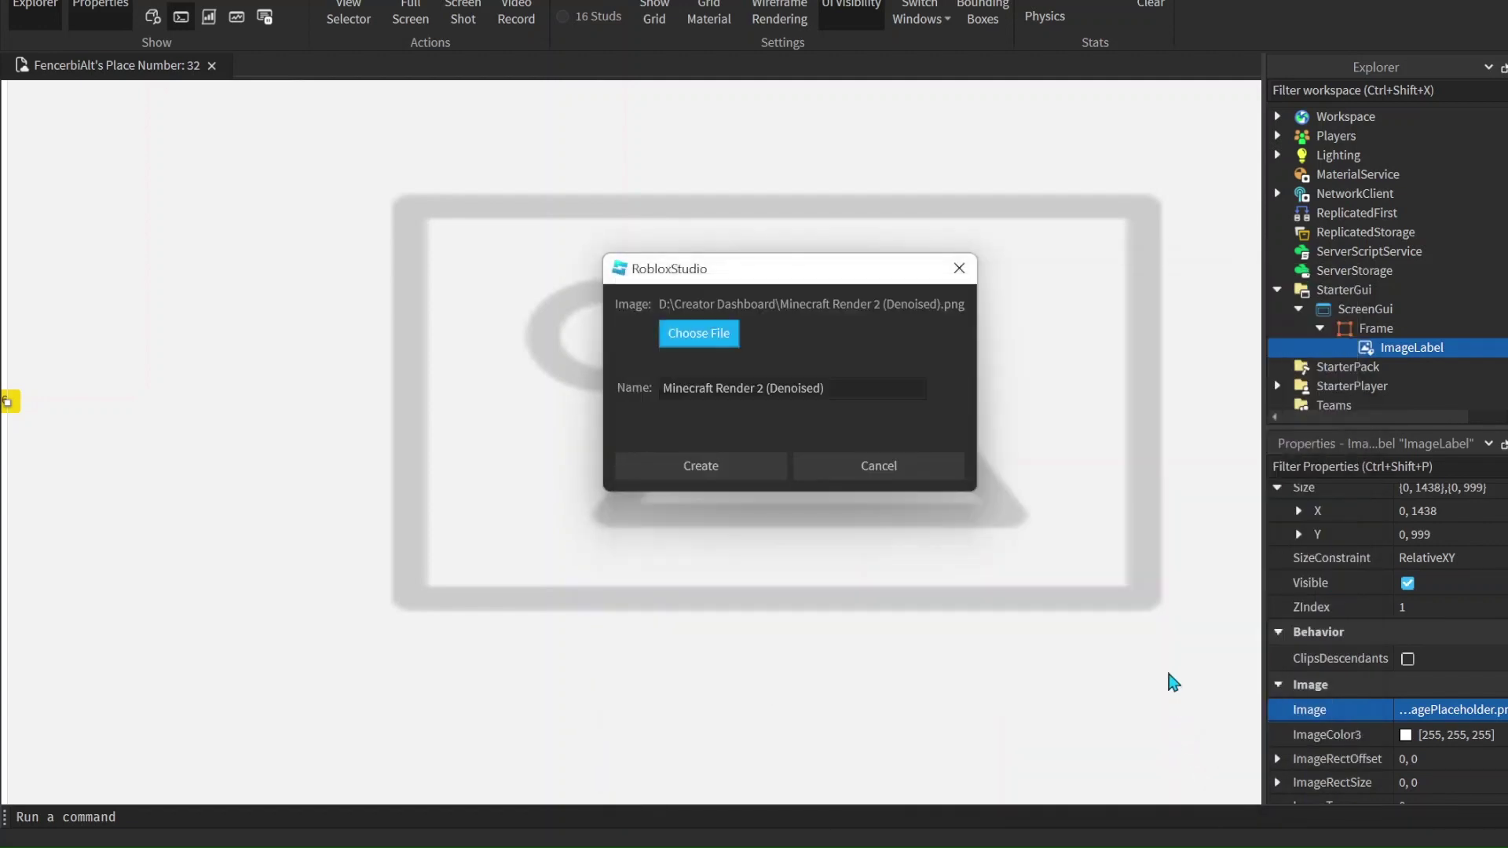
left_click(746, 473)
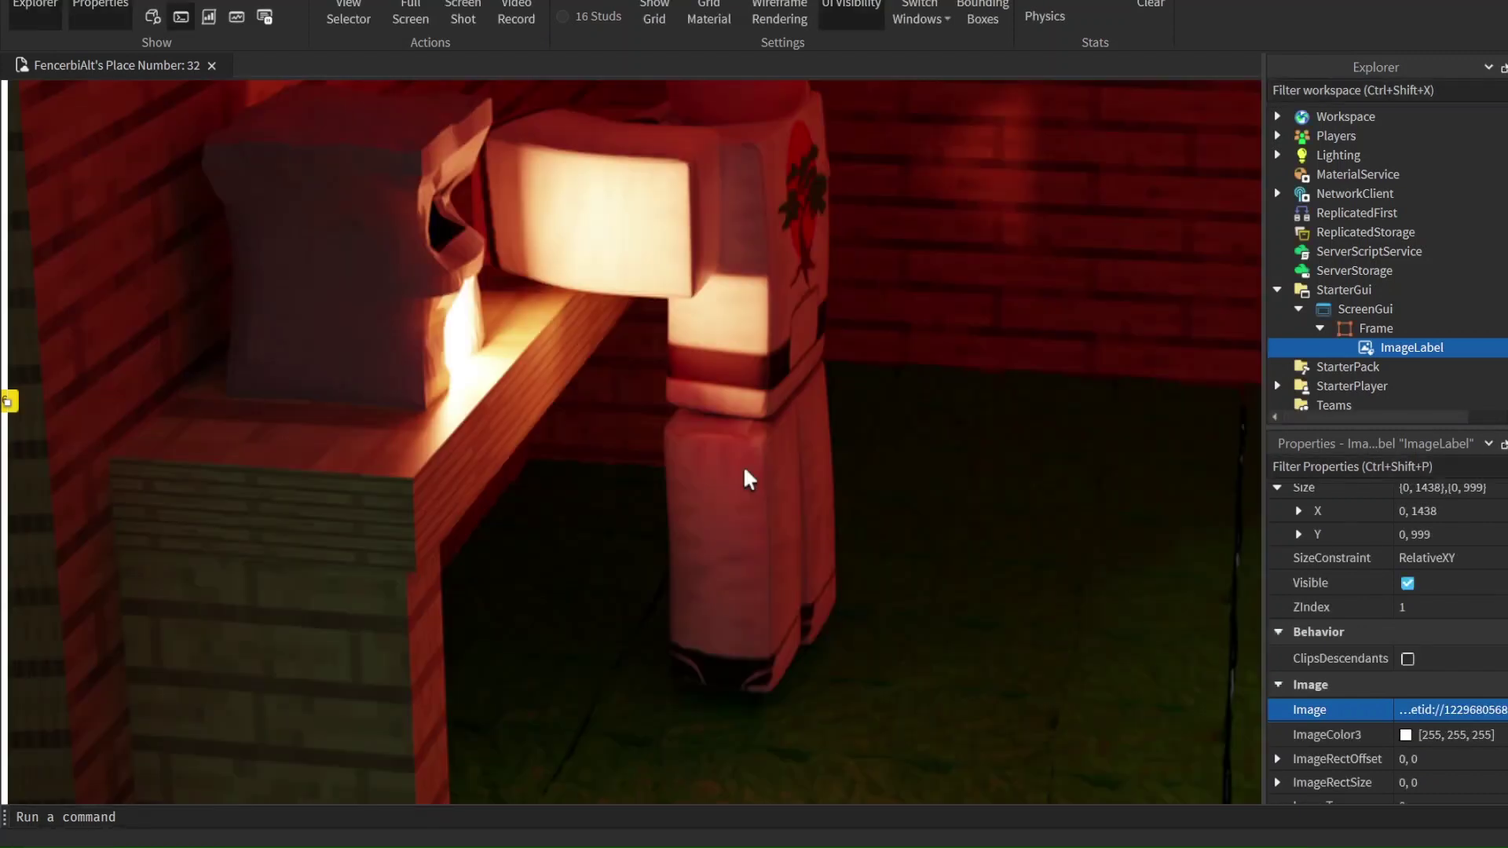
Move the ImageLabel down to show the character's head, and check the coverage with the Explorer and Properties panels temporarily hidden
left_click_drag(729, 359, 717, 502)
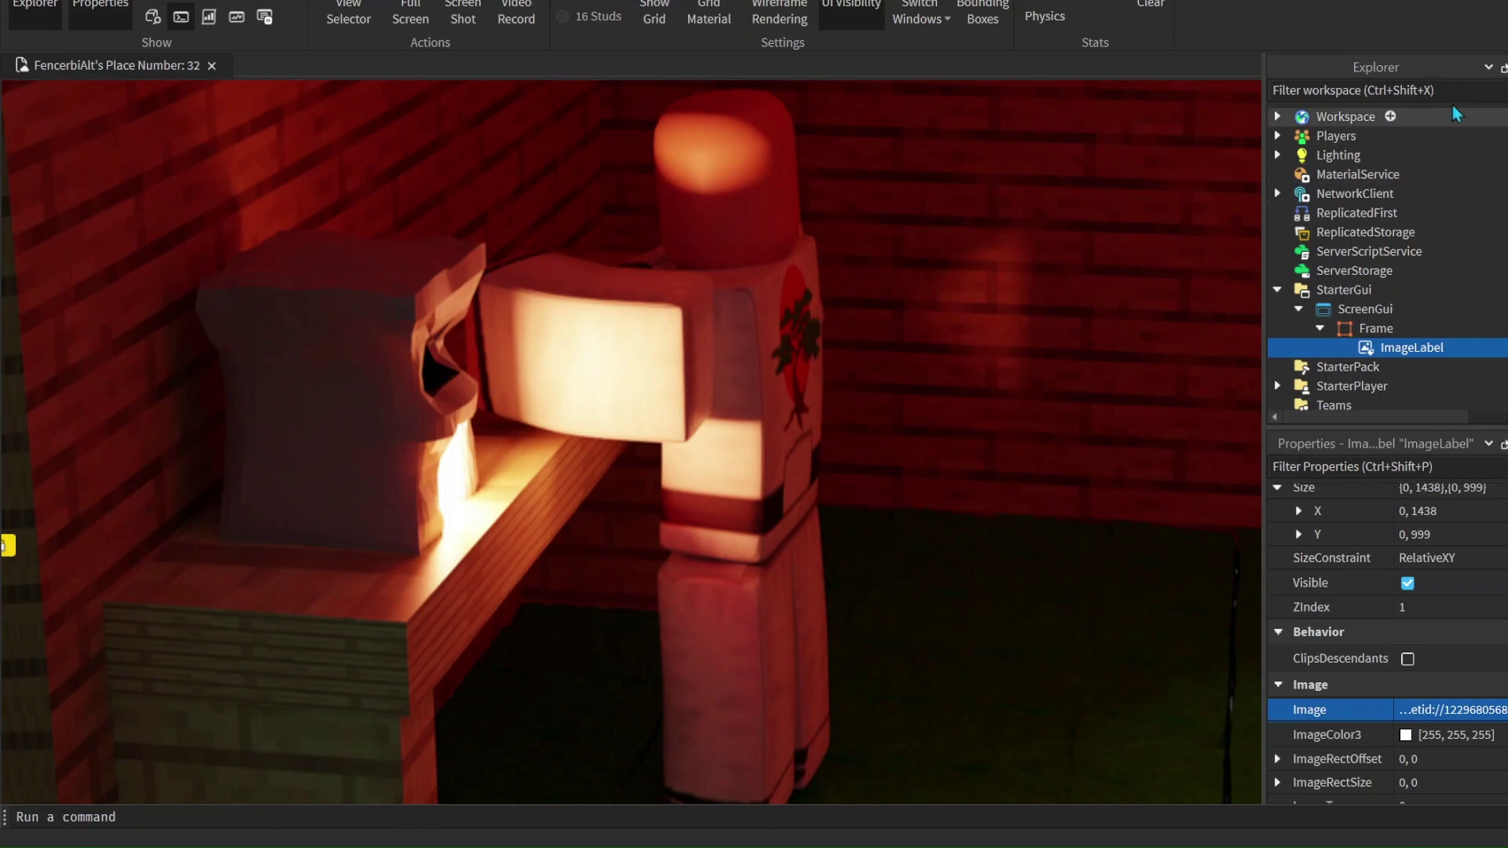
left_click(1507, 68)
left_click(1507, 68)
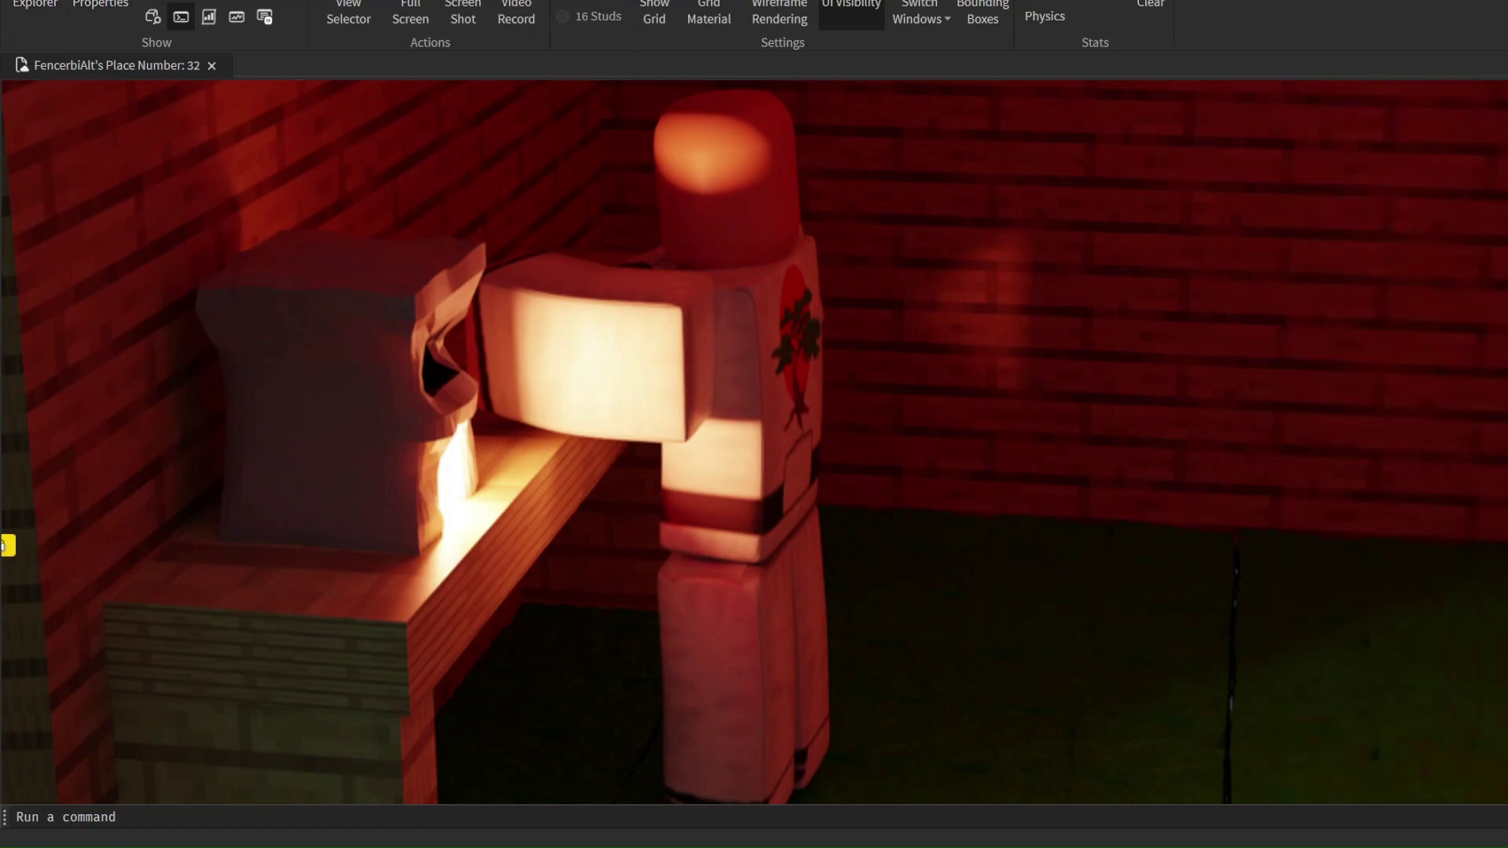
left_click(47, 4)
left_click(101, 5)
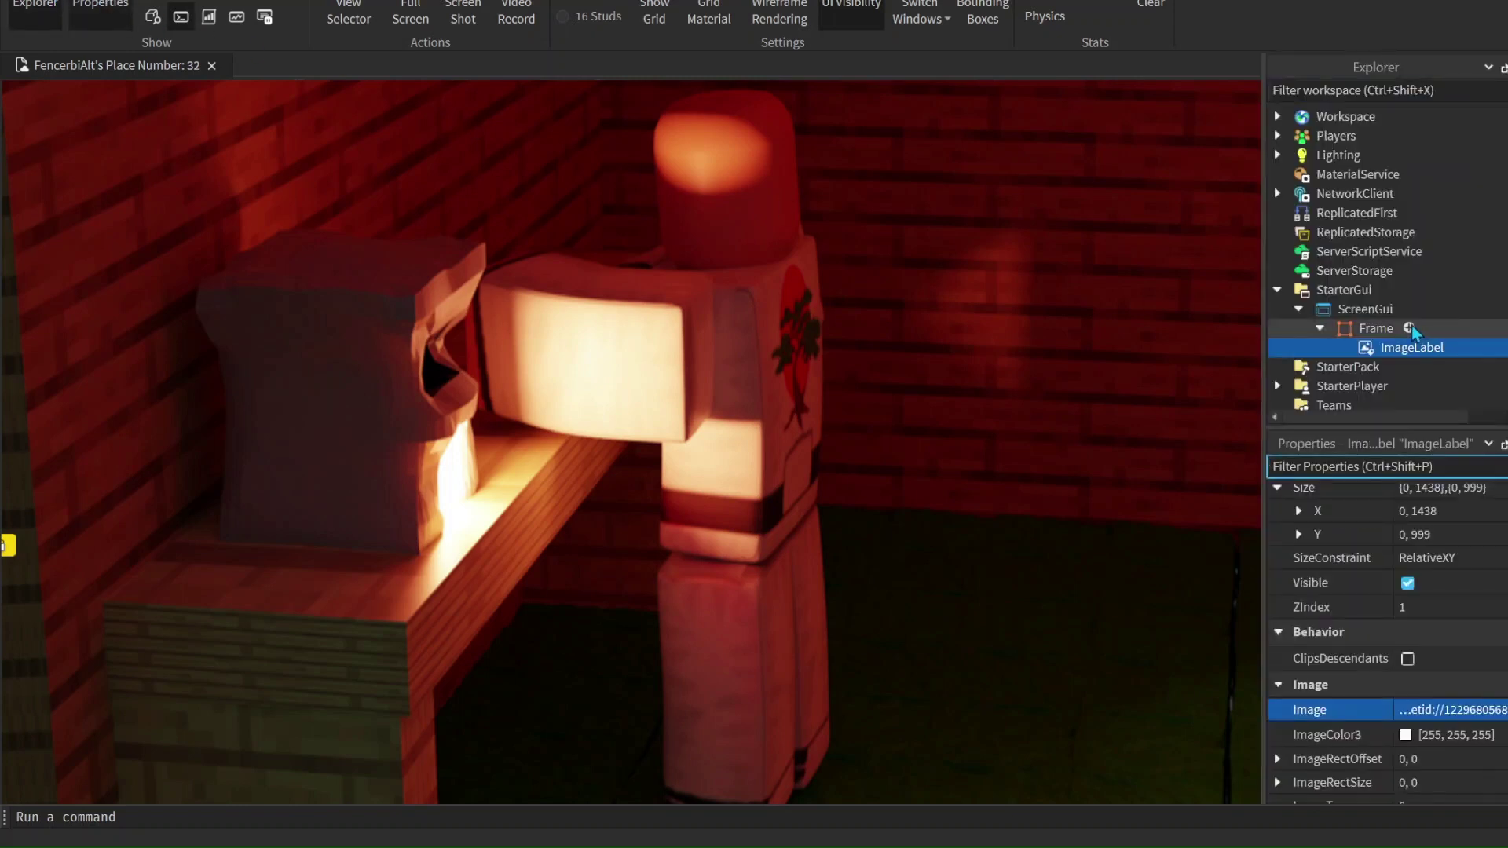
Insert a TextLabel into the Frame and place it about 470 from the Frame's left edge and 148 above its lower edge
left_click(1409, 327)
left_click(1368, 414)
left_click_drag(159, 129, 662, 642)
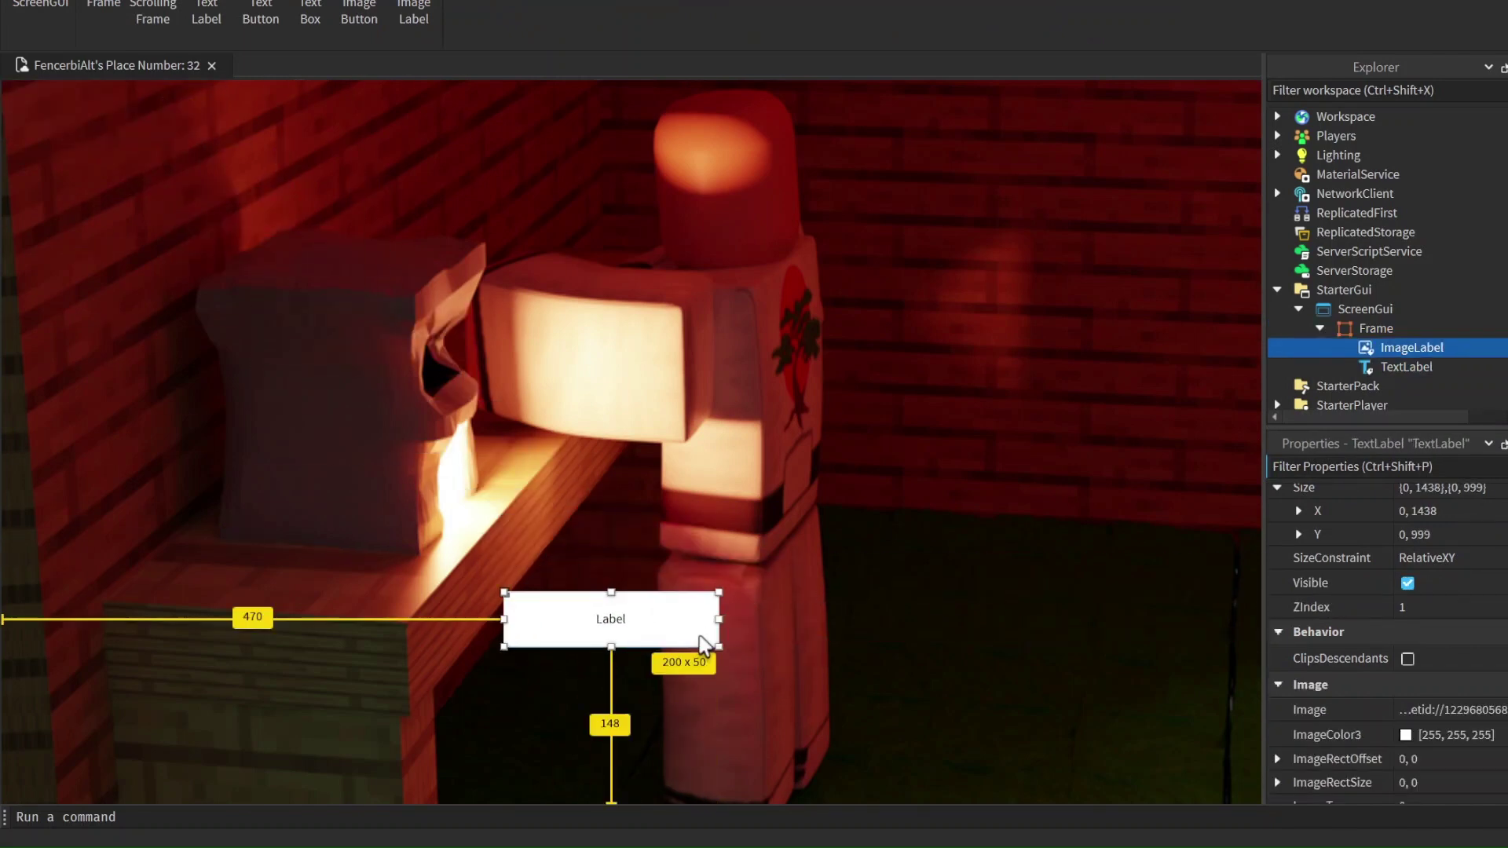
Set the TextLabel's BackgroundTransparency to 1 and move it to about 409 from the right edge and 117 above the lower edge
scroll(1429, 598, "up", 6)
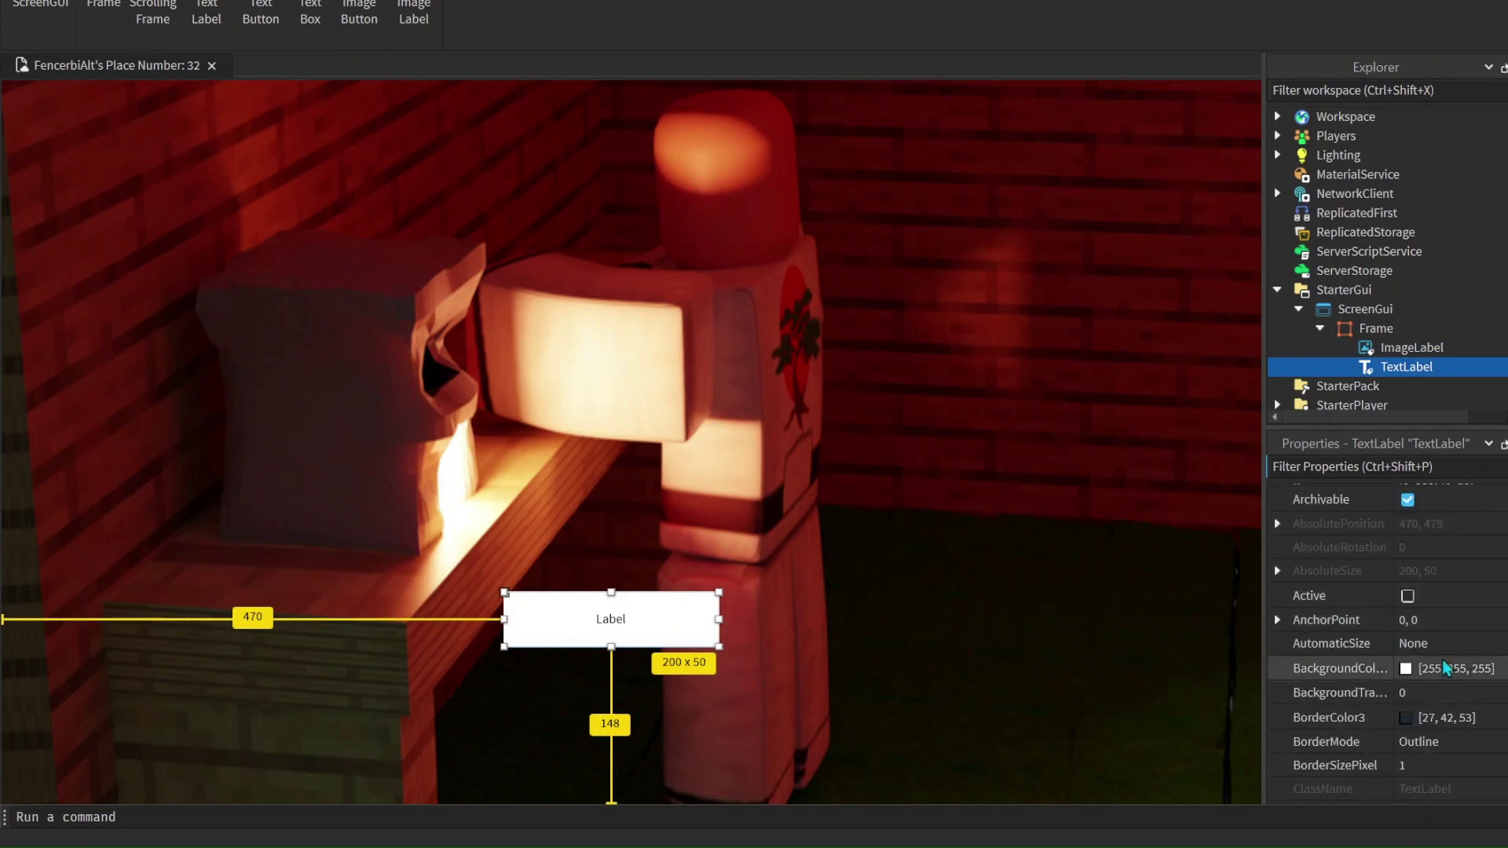
left_click(1452, 696)
left_click(1453, 690)
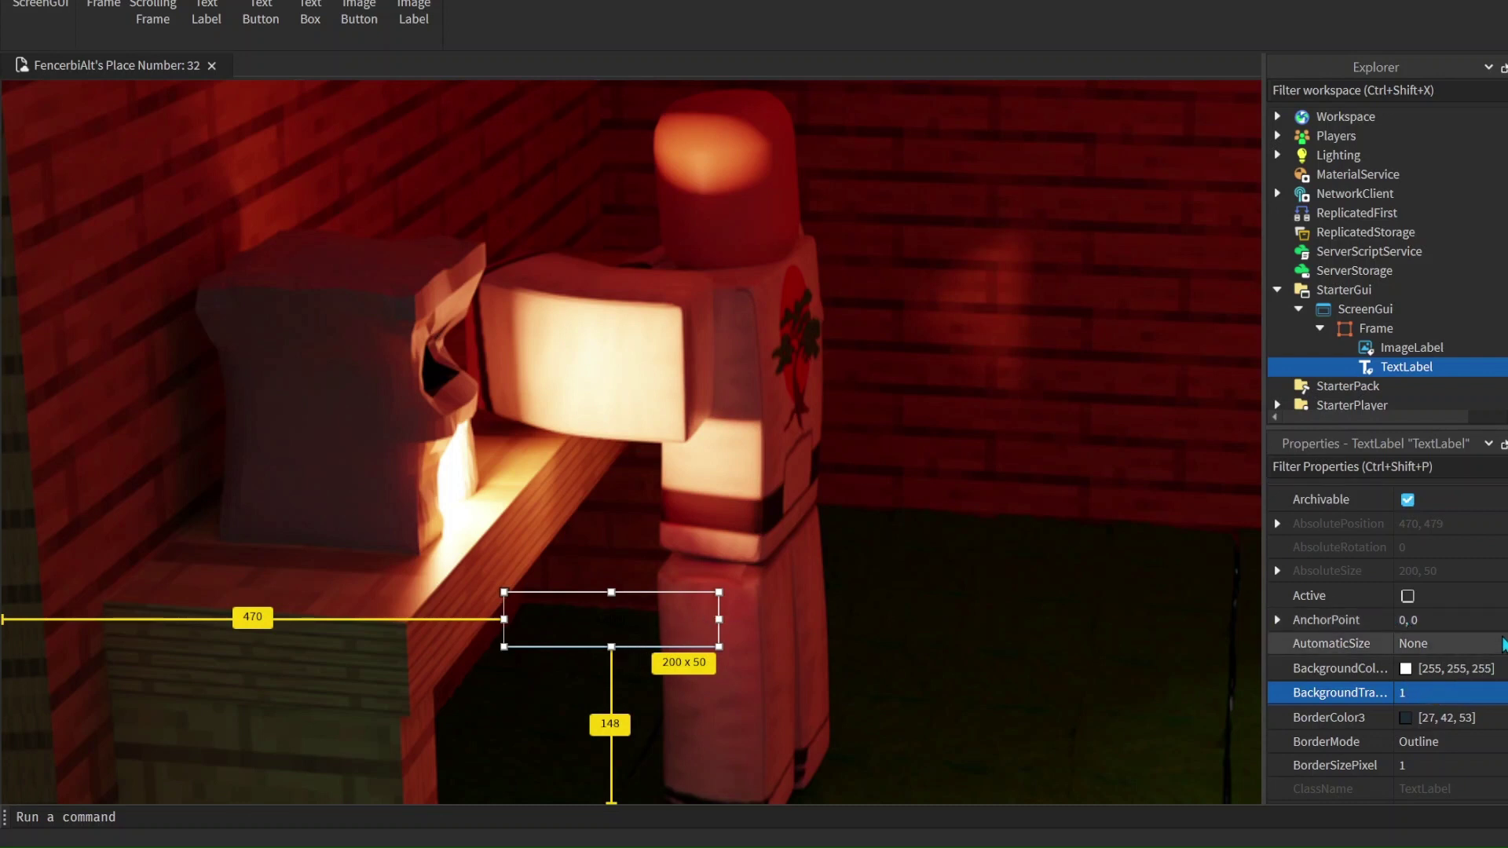
left_click_drag(646, 631, 750, 655)
Change the TextLabel's text to "Loading."
scroll(1484, 668, "down", 10)
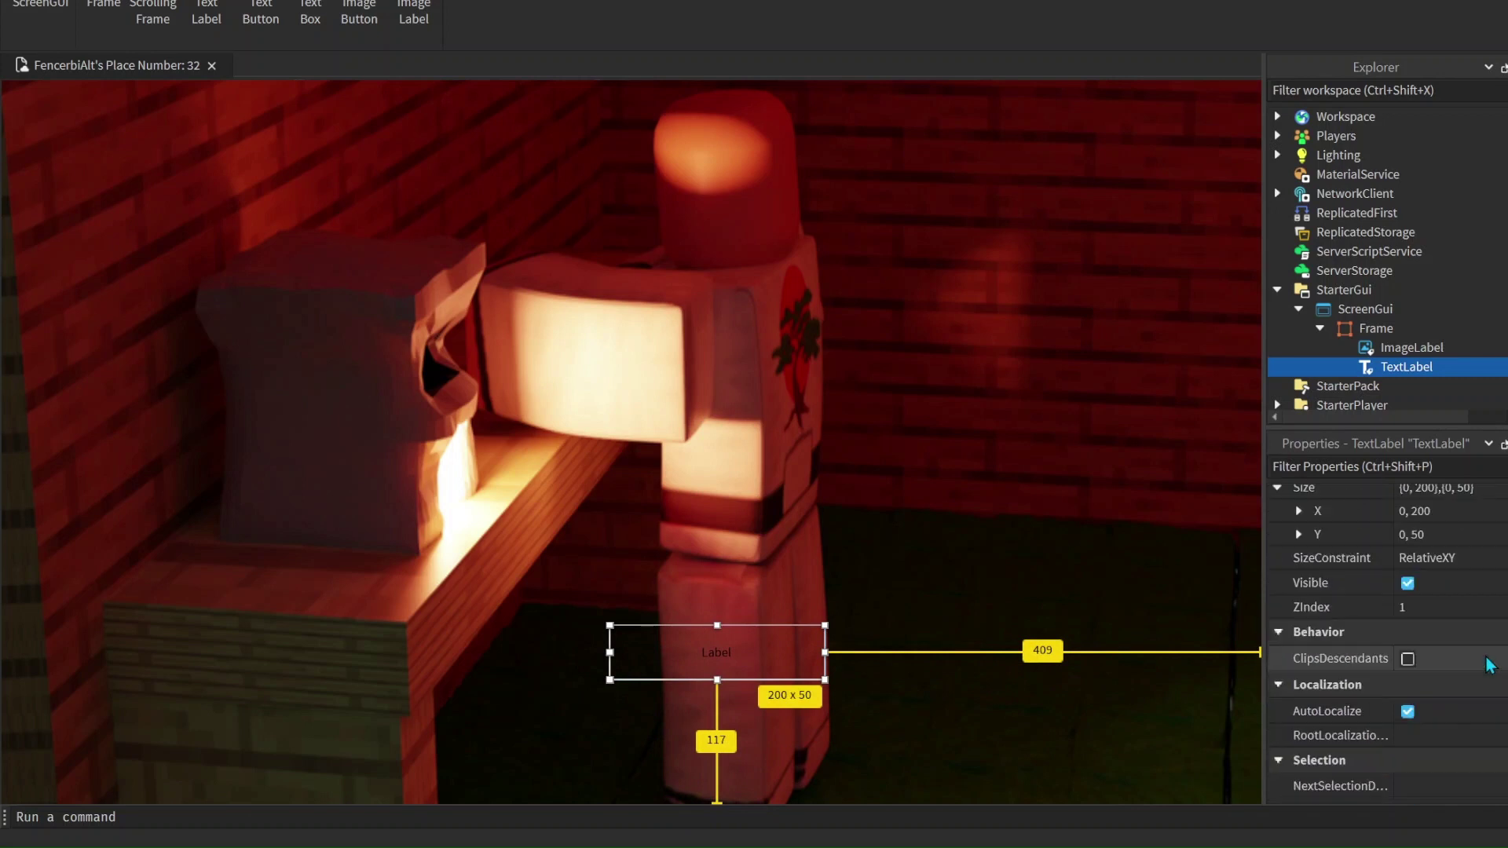
scroll(1490, 666, "down", 3)
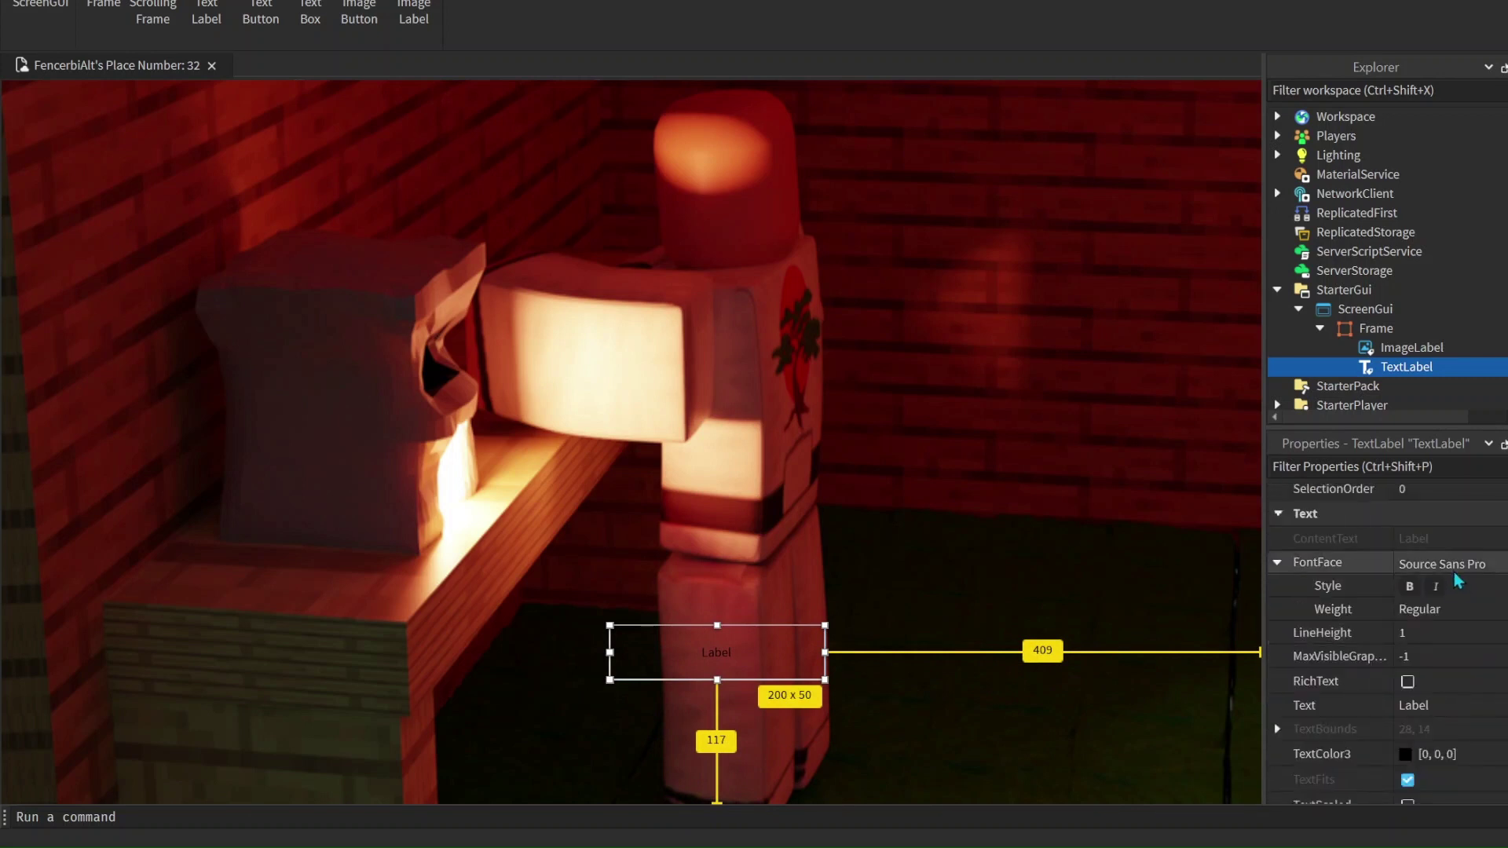
scroll(1468, 607, "down", 3)
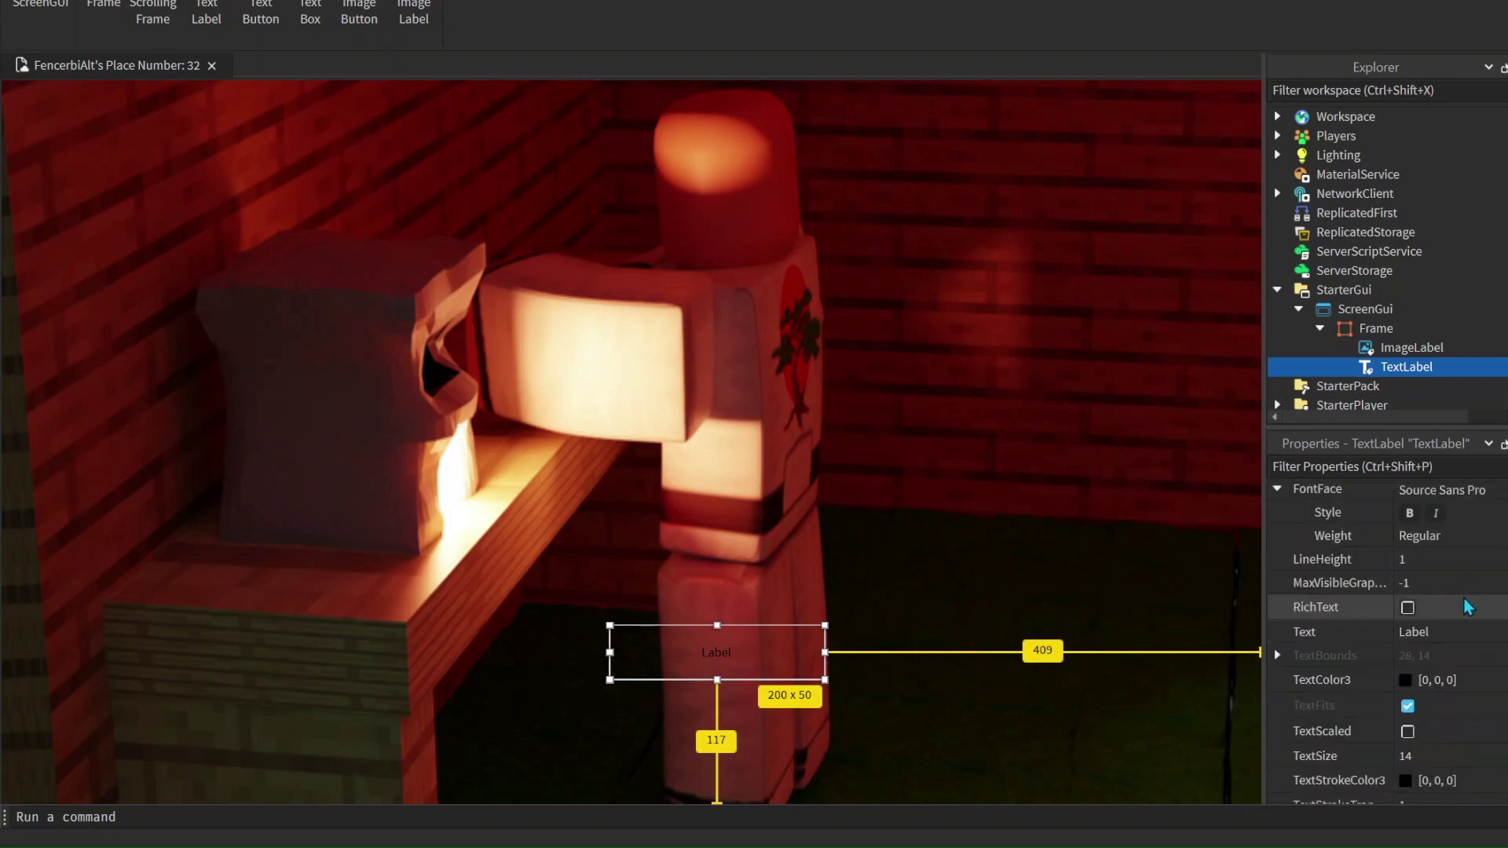
scroll(1452, 644, "down", 3)
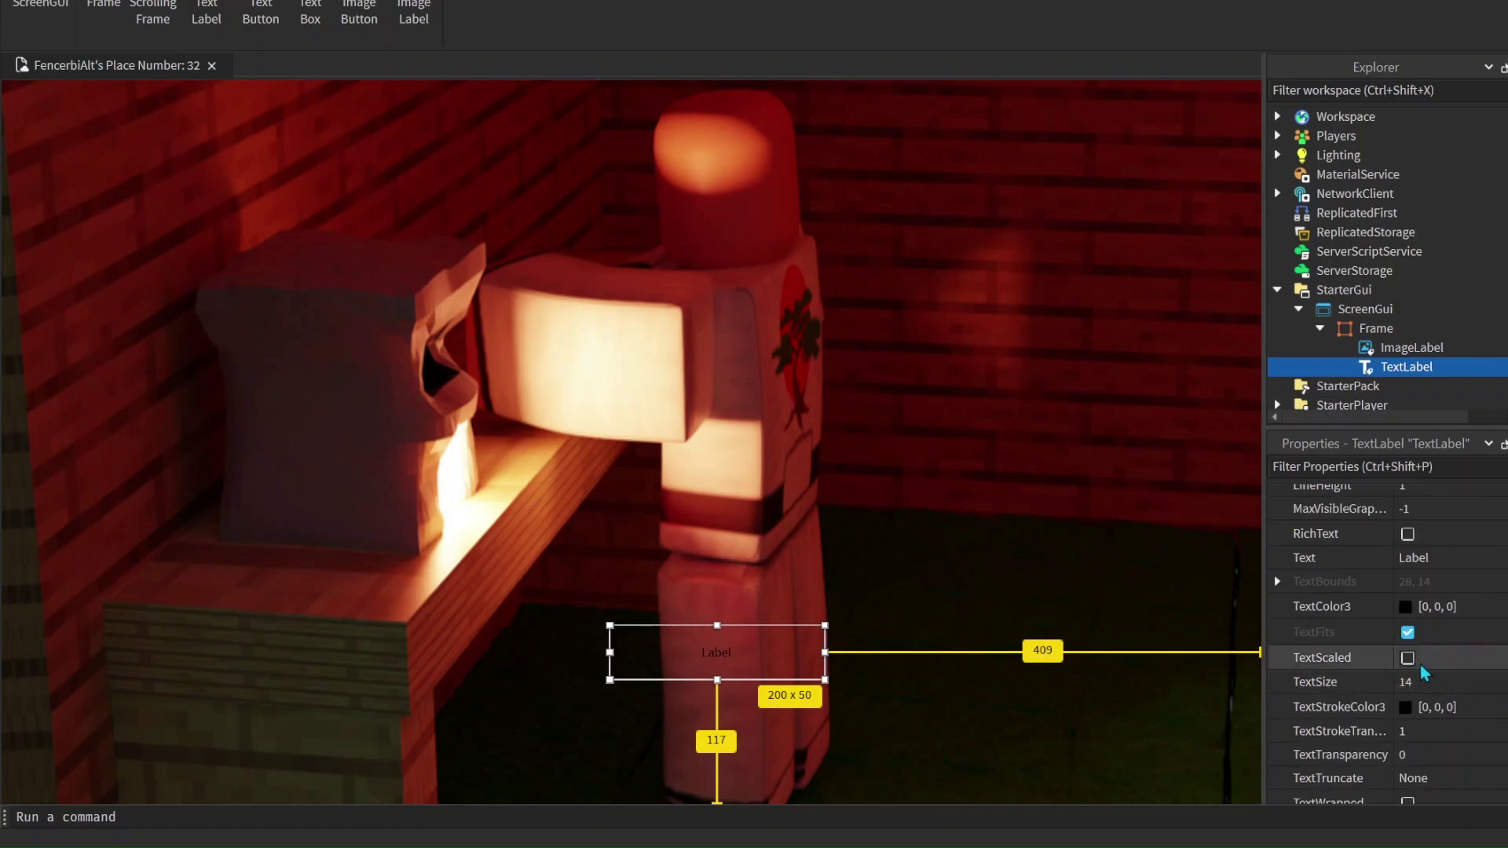
left_click(1422, 558)
key("BackSpace")
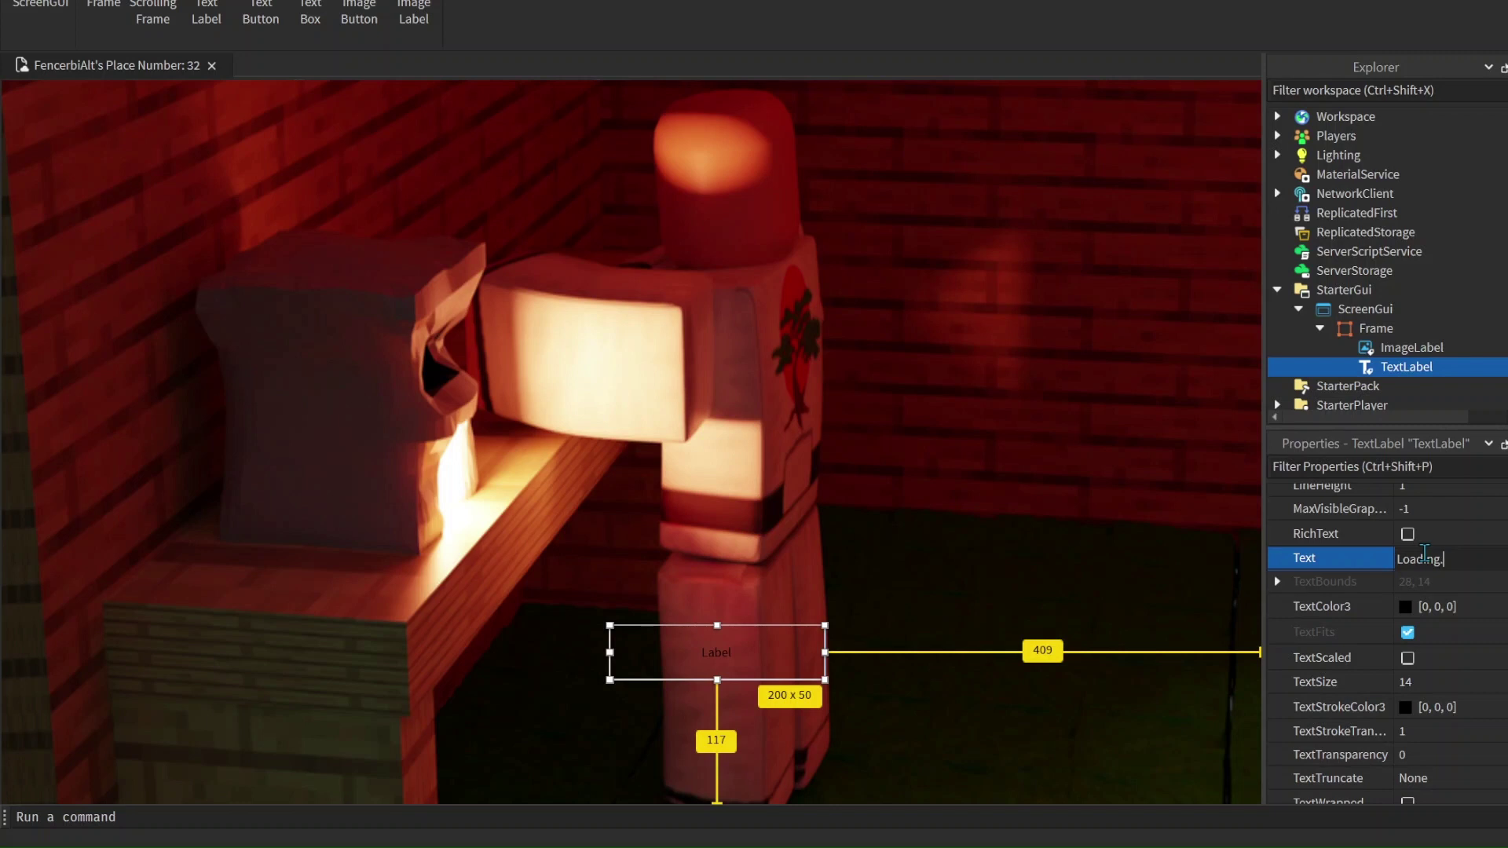
key("Return")
Set the TextLabel's TextColor3 to golden yellow, 255, 198, 28
scroll(1461, 552, "up", 3)
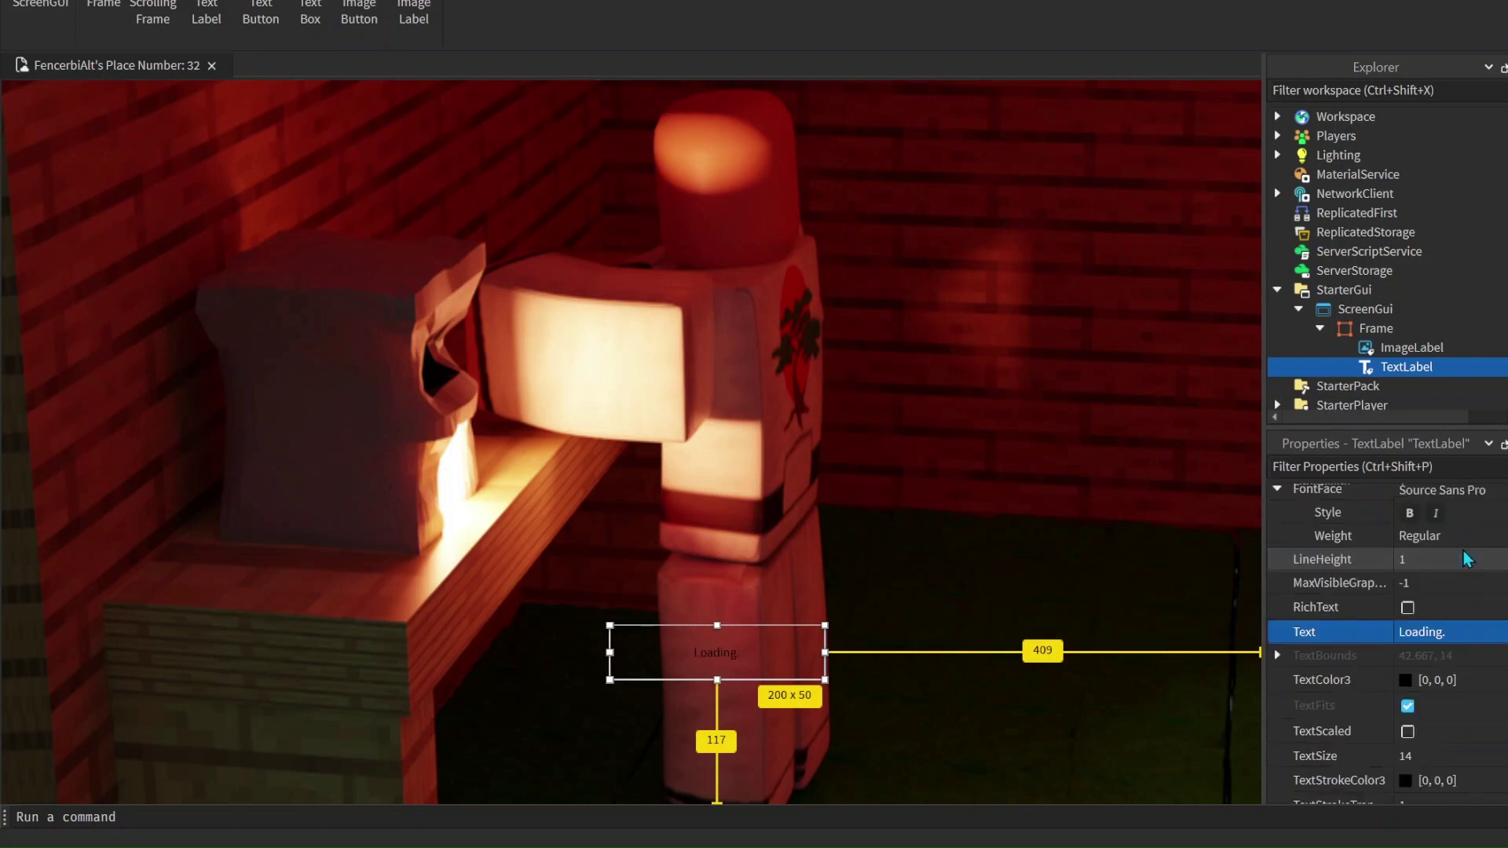
scroll(1453, 554, "down", 2)
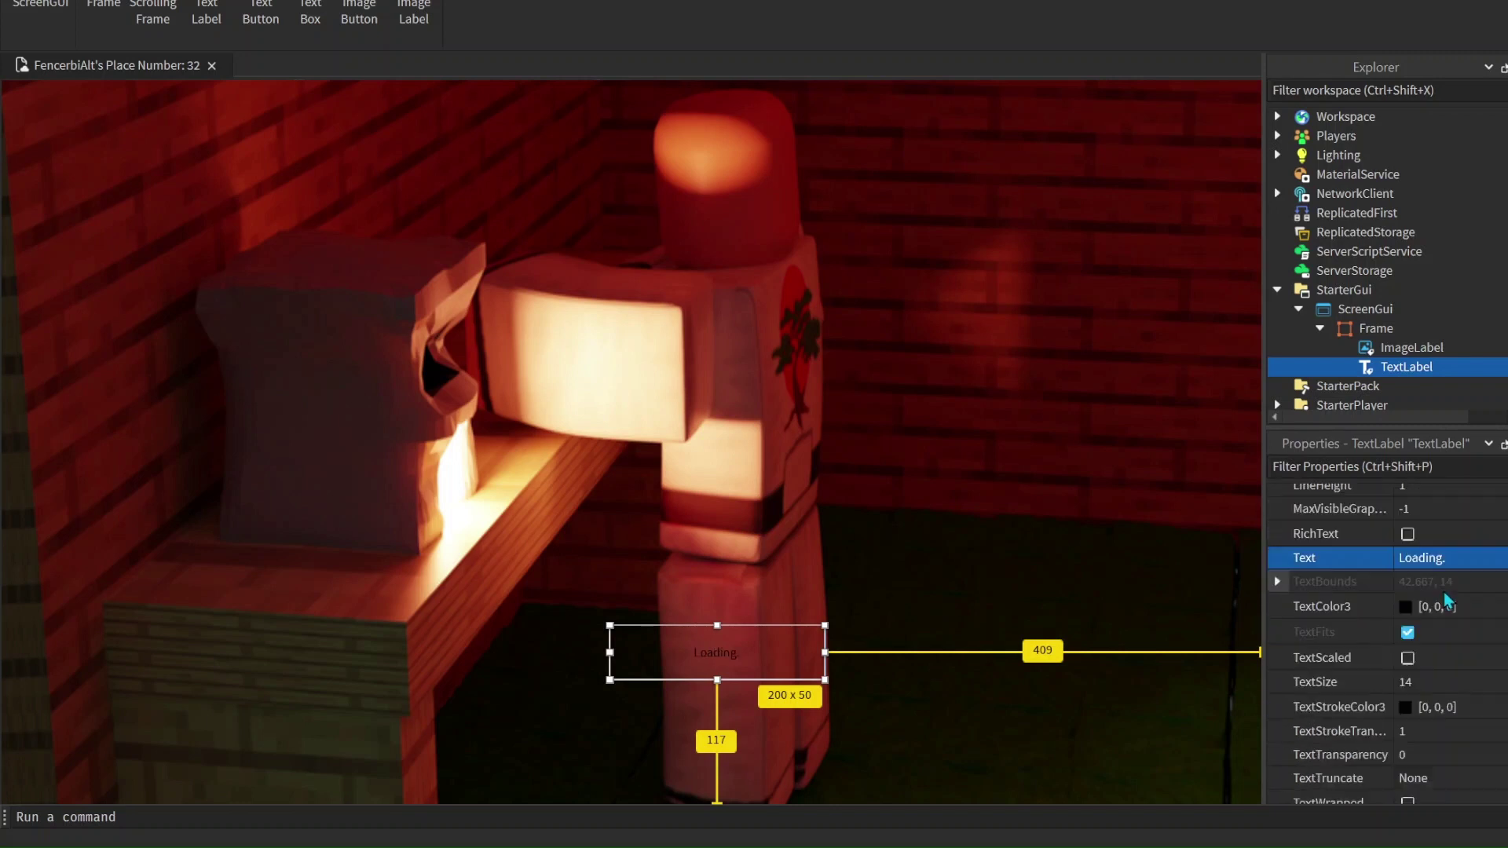
left_click(1405, 608)
left_click_drag(1033, 223, 1015, 160)
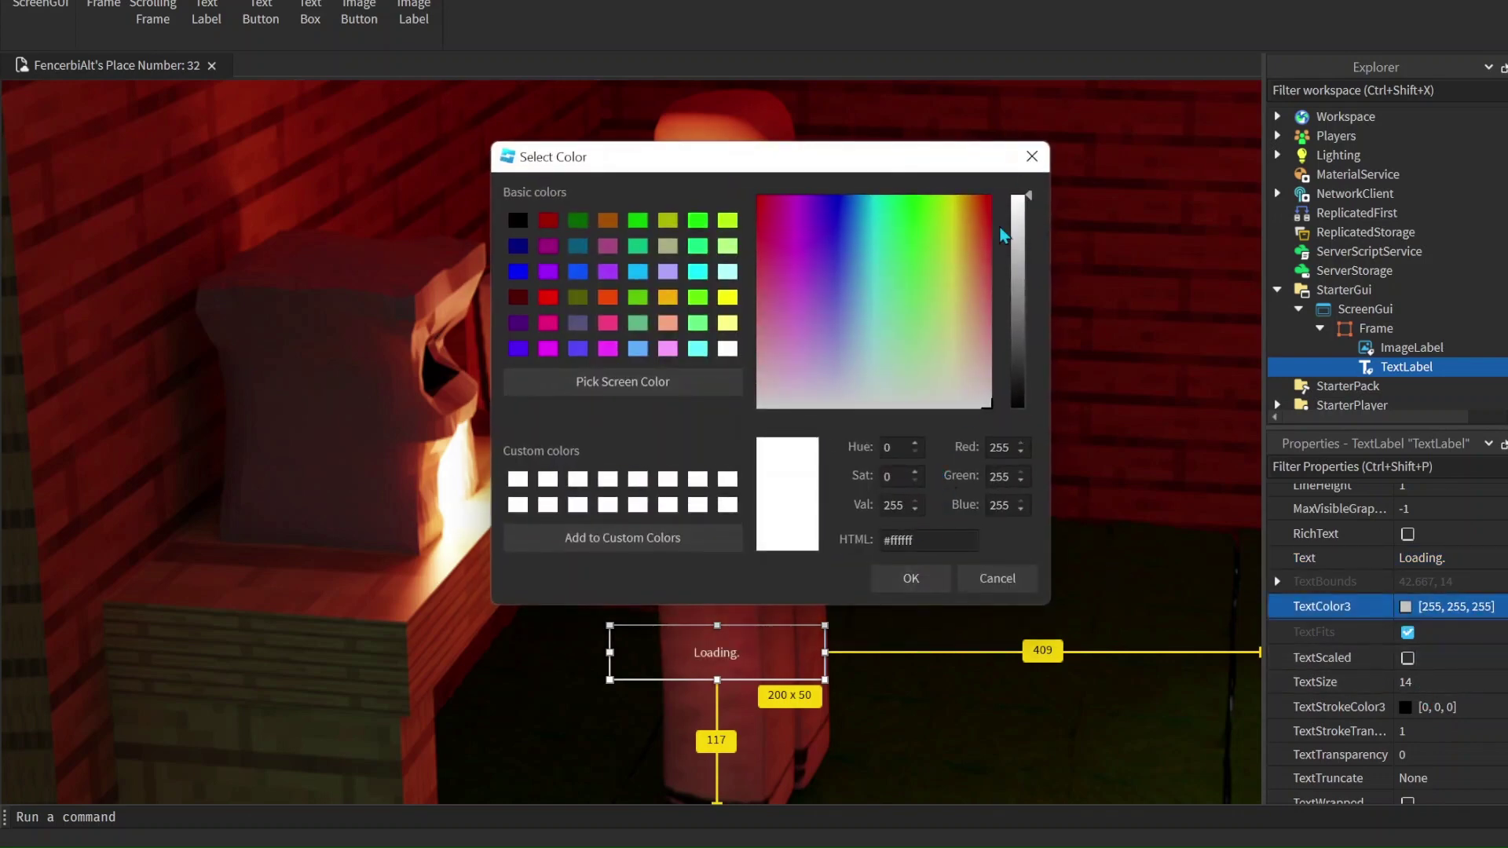
left_click(961, 211)
left_click(961, 219)
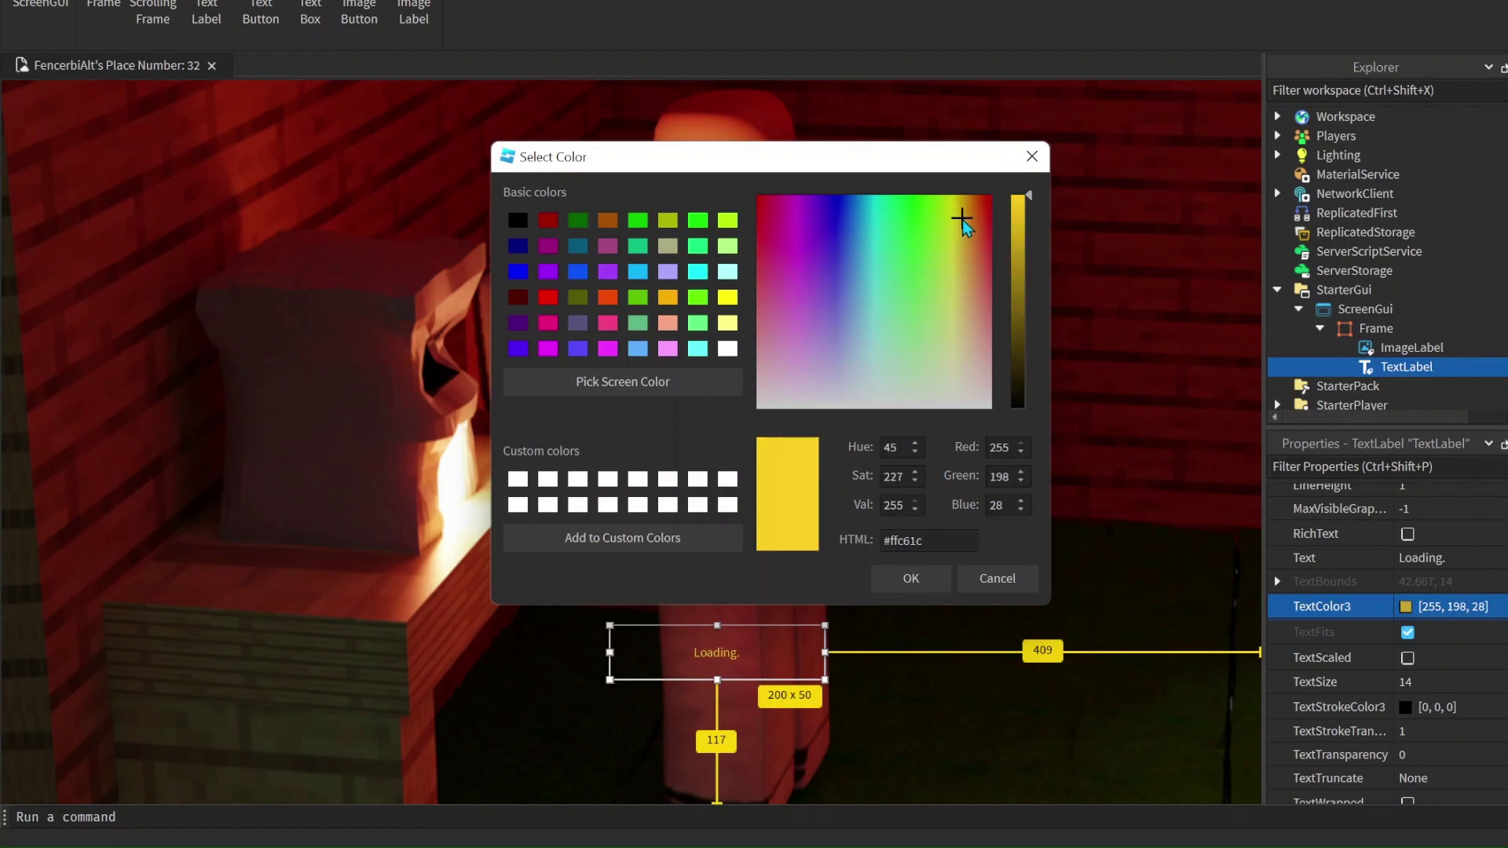
left_click(911, 578)
Reduce the TextLabel's TextSize to 1
scroll(1429, 566, "up", 3)
scroll(1429, 564, "down", 3)
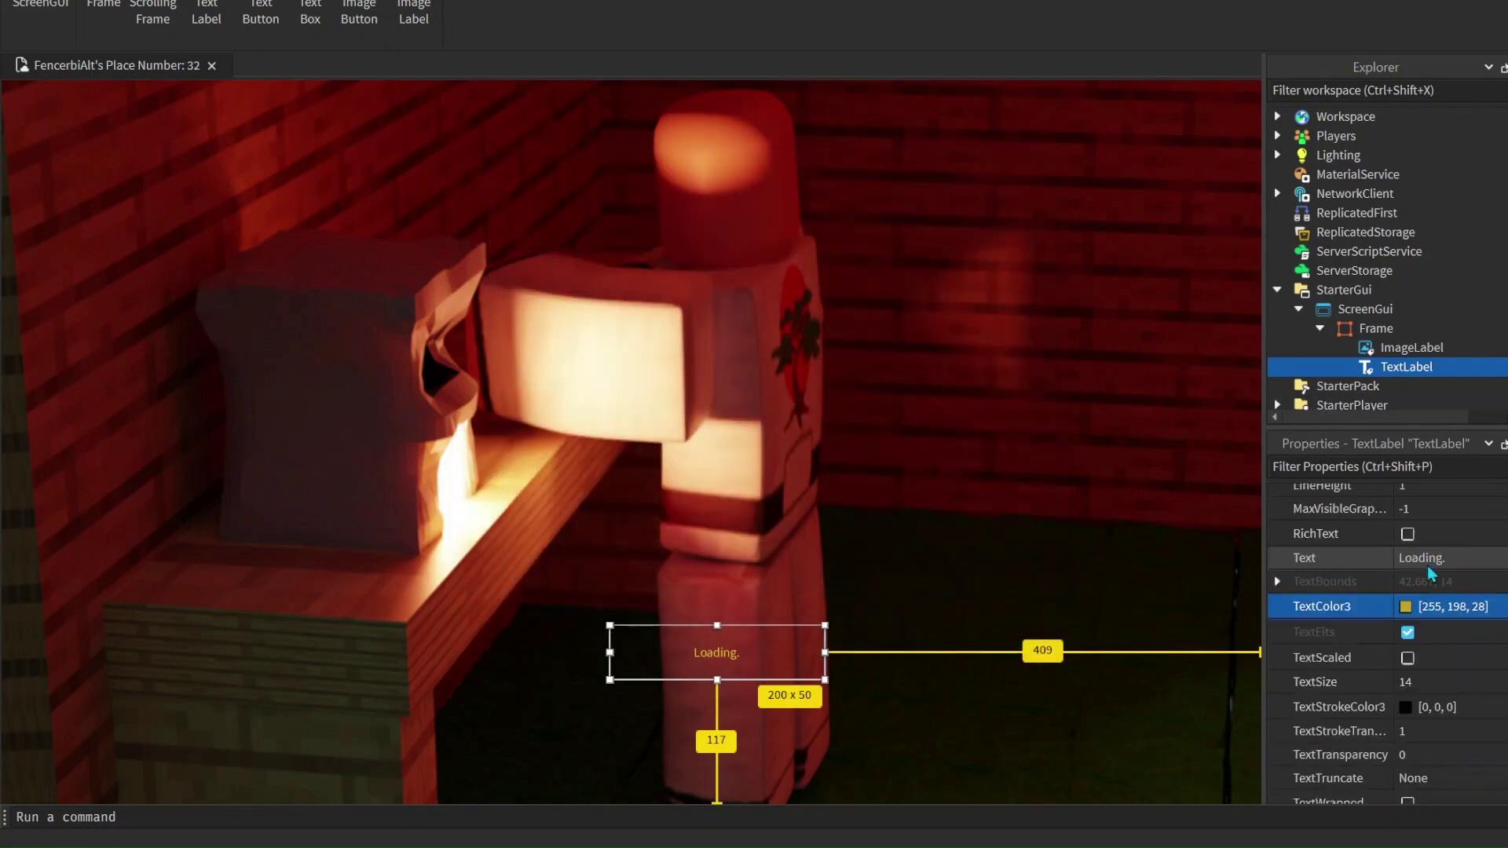
left_click(1429, 682)
mouse_move(1476, 689)
left_mouse_down()
mouse_move(1497, 688)
mouse_move(1467, 684)
left_mouse_up()
scroll(1413, 777, "down", 2)
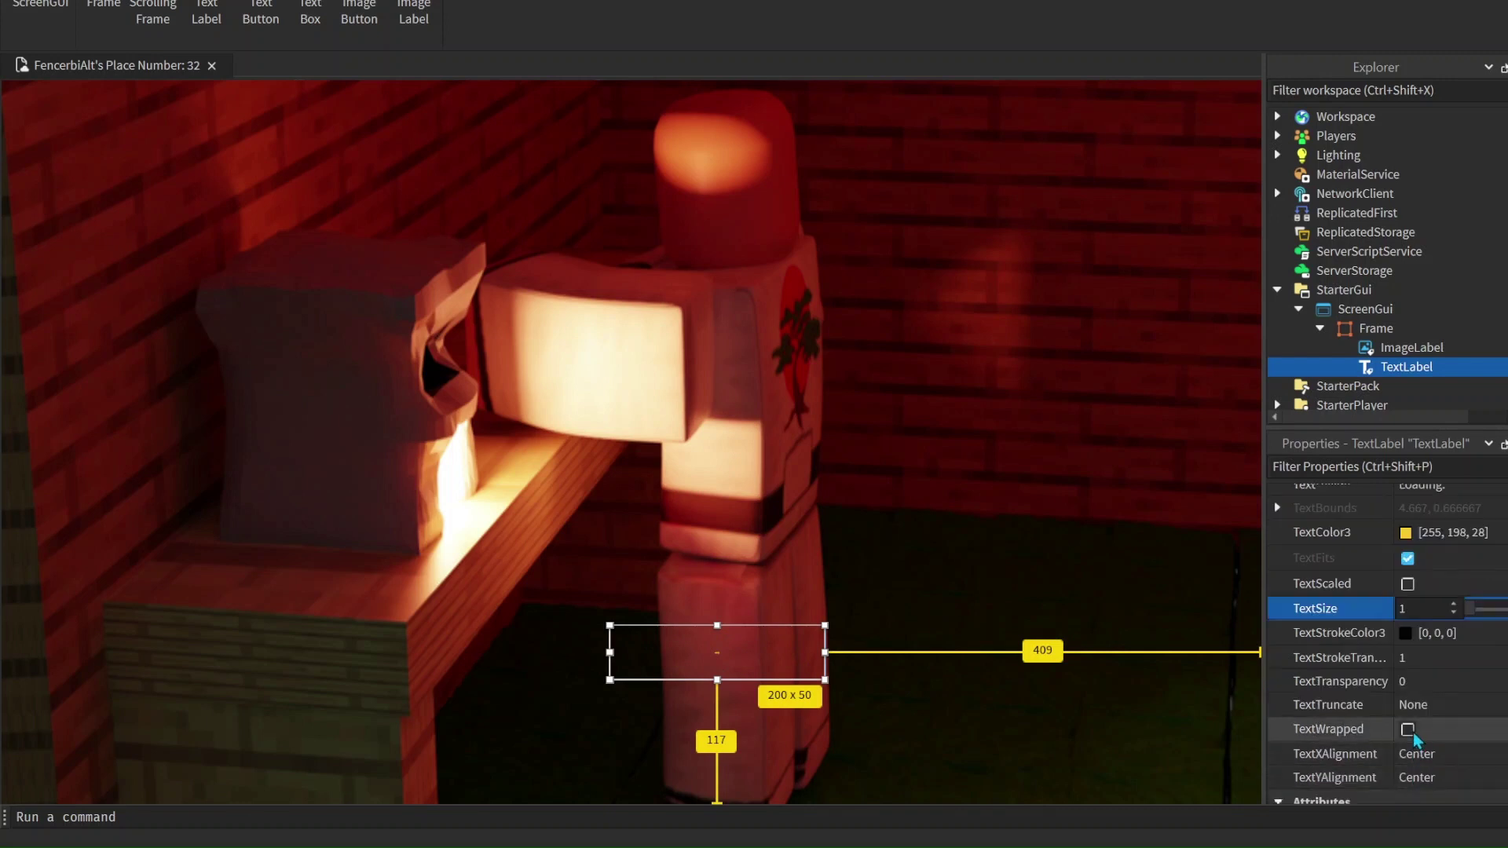
Enable TextScaled and enlarge the TextLabel to about 314 x 113, positioned about 371 from the right edge and 90 above the lower edge
left_click(1407, 585)
left_click(1407, 585)
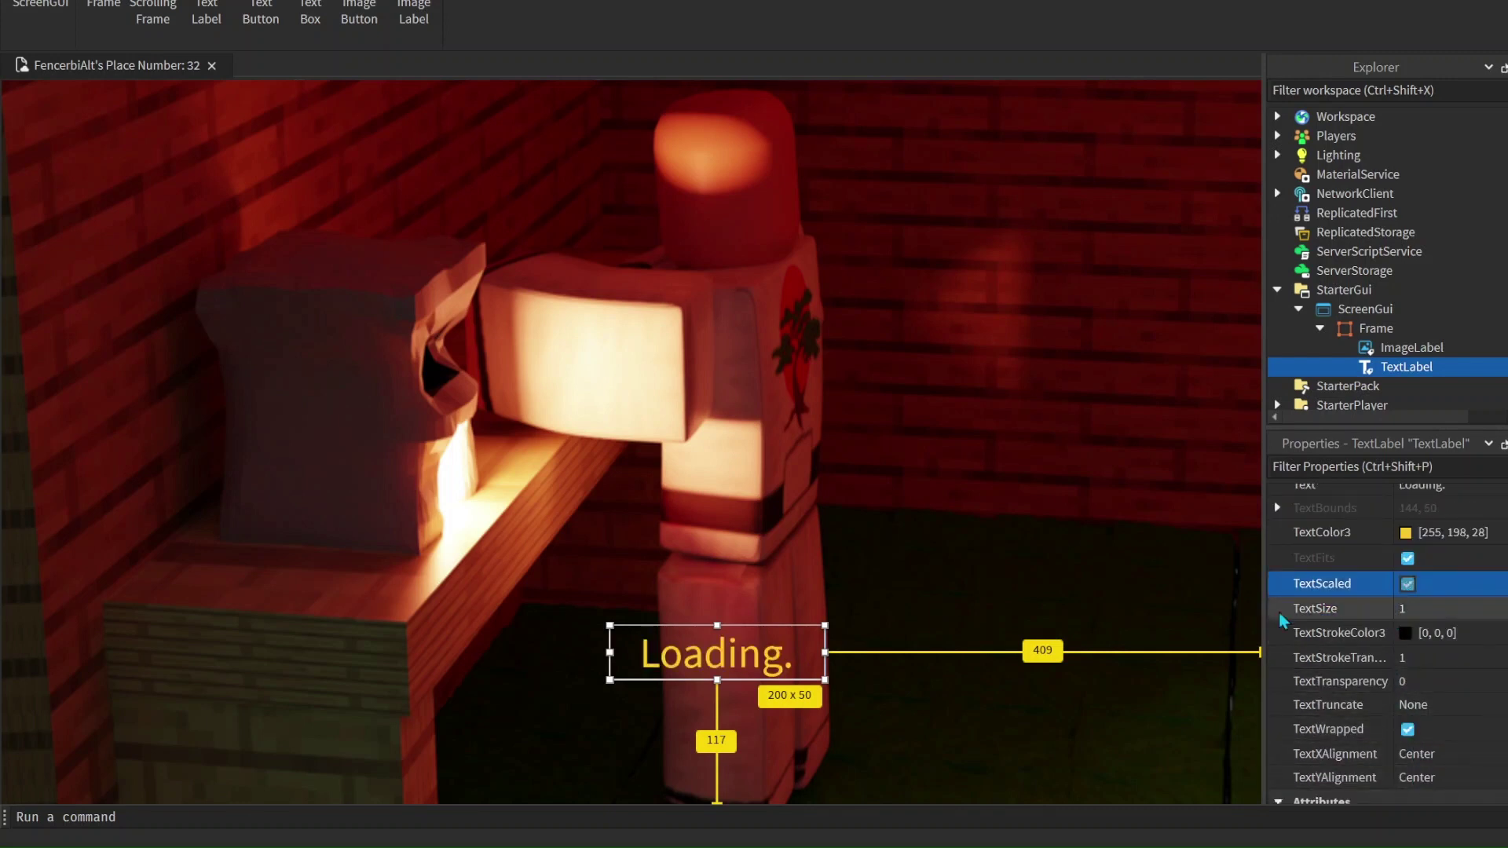
left_click_drag(825, 679, 945, 743)
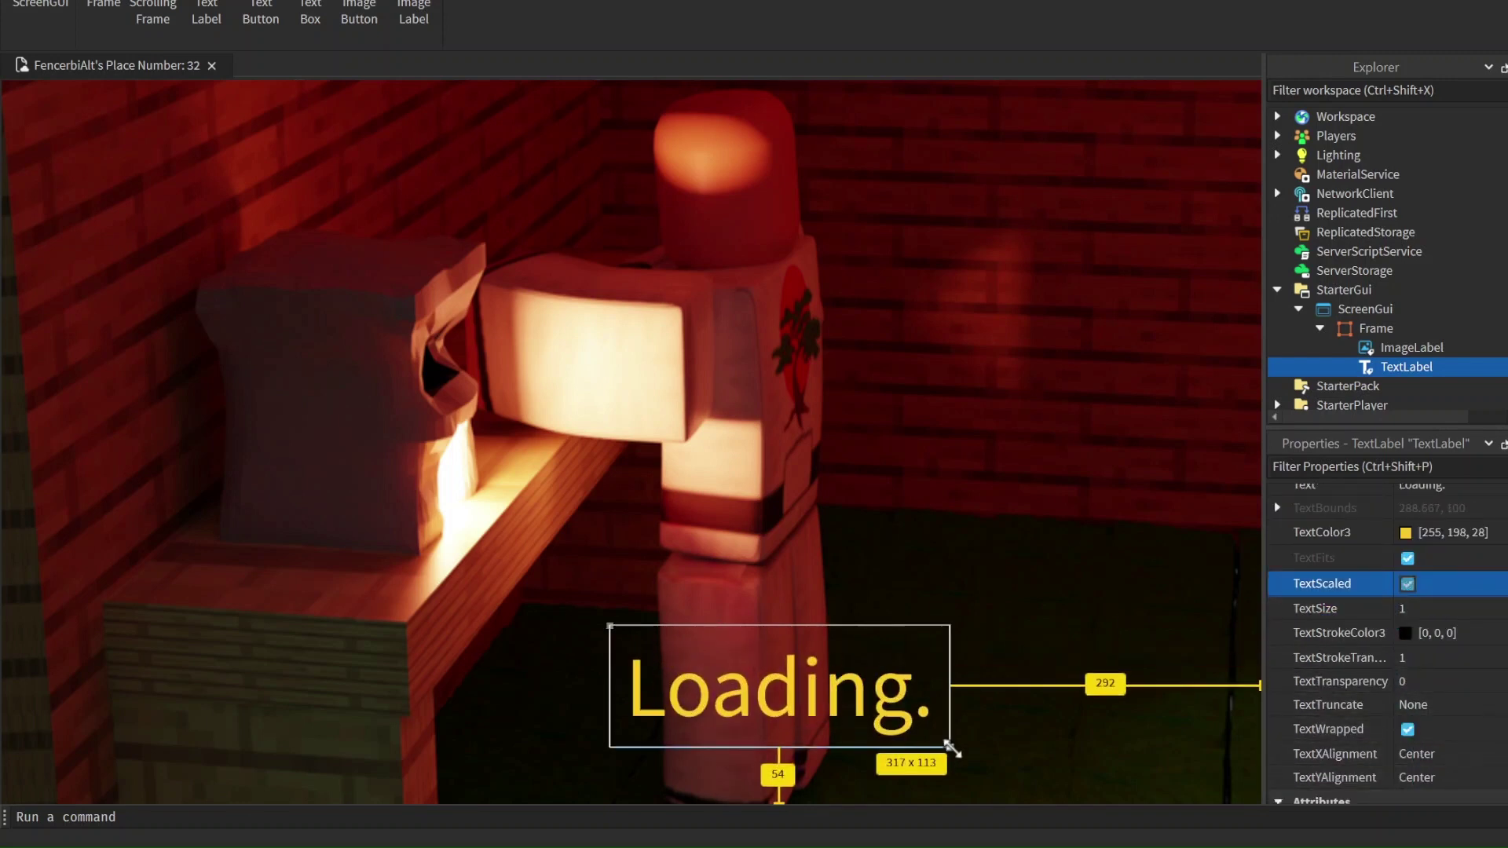
left_click_drag(812, 687, 729, 647)
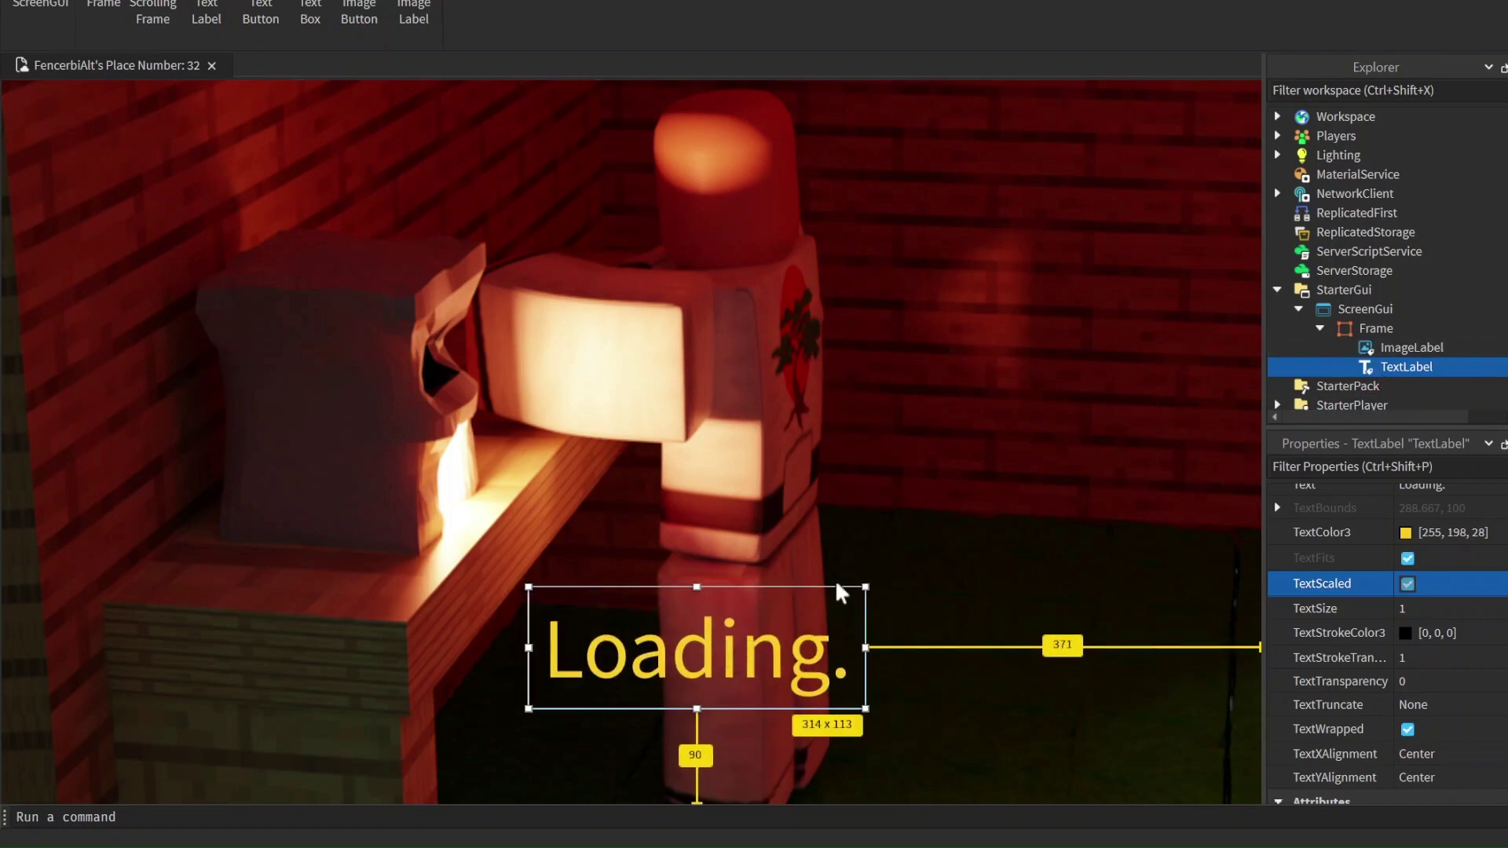
Change the TextLabel's FontFace to Fondamento
scroll(1461, 613, "up", 3)
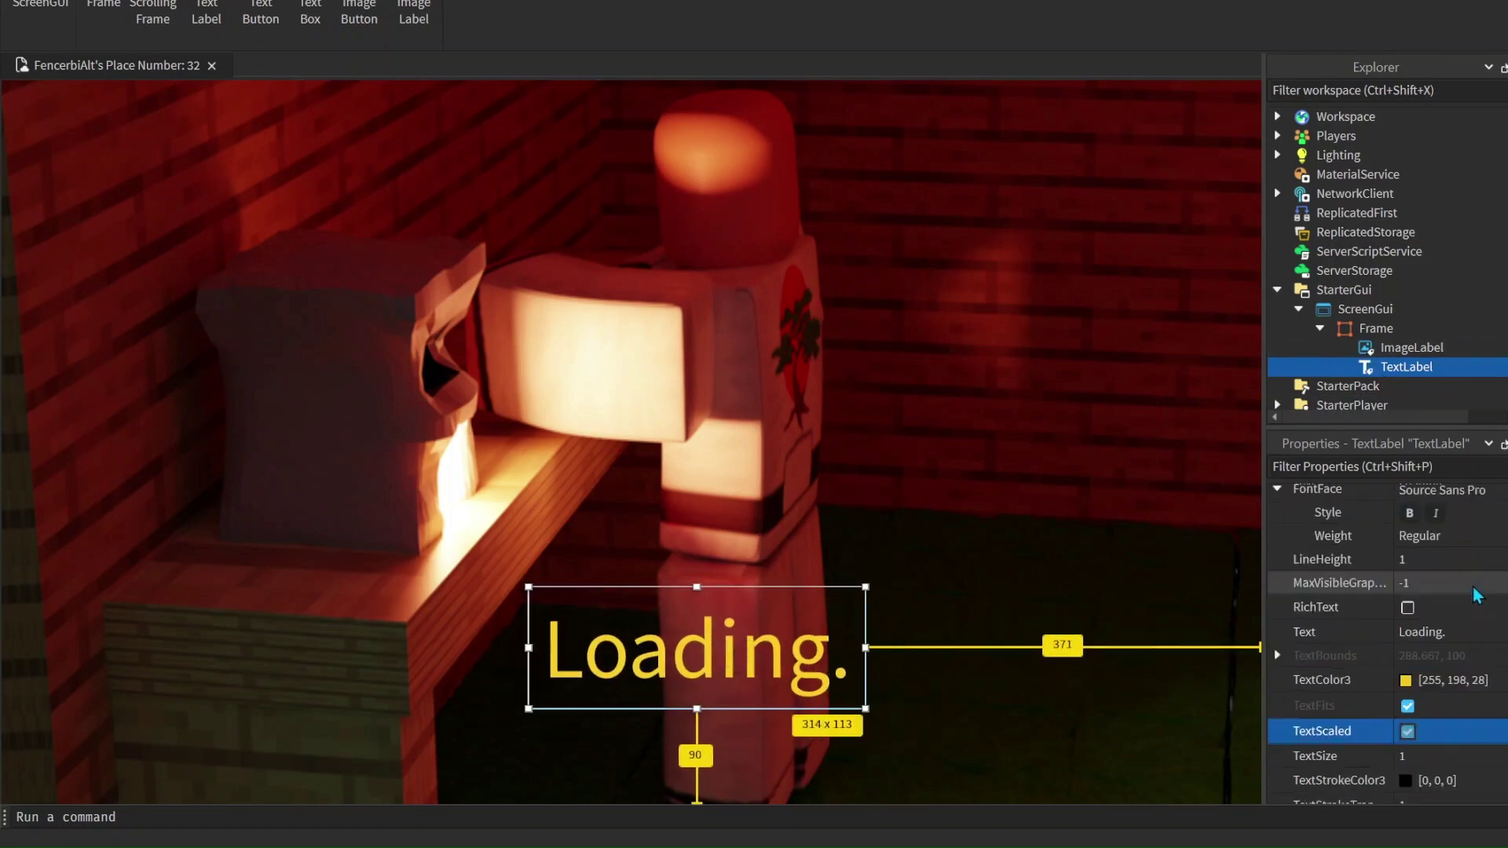
scroll(1433, 629, "up", 3)
left_click(1435, 640)
left_click(1436, 640)
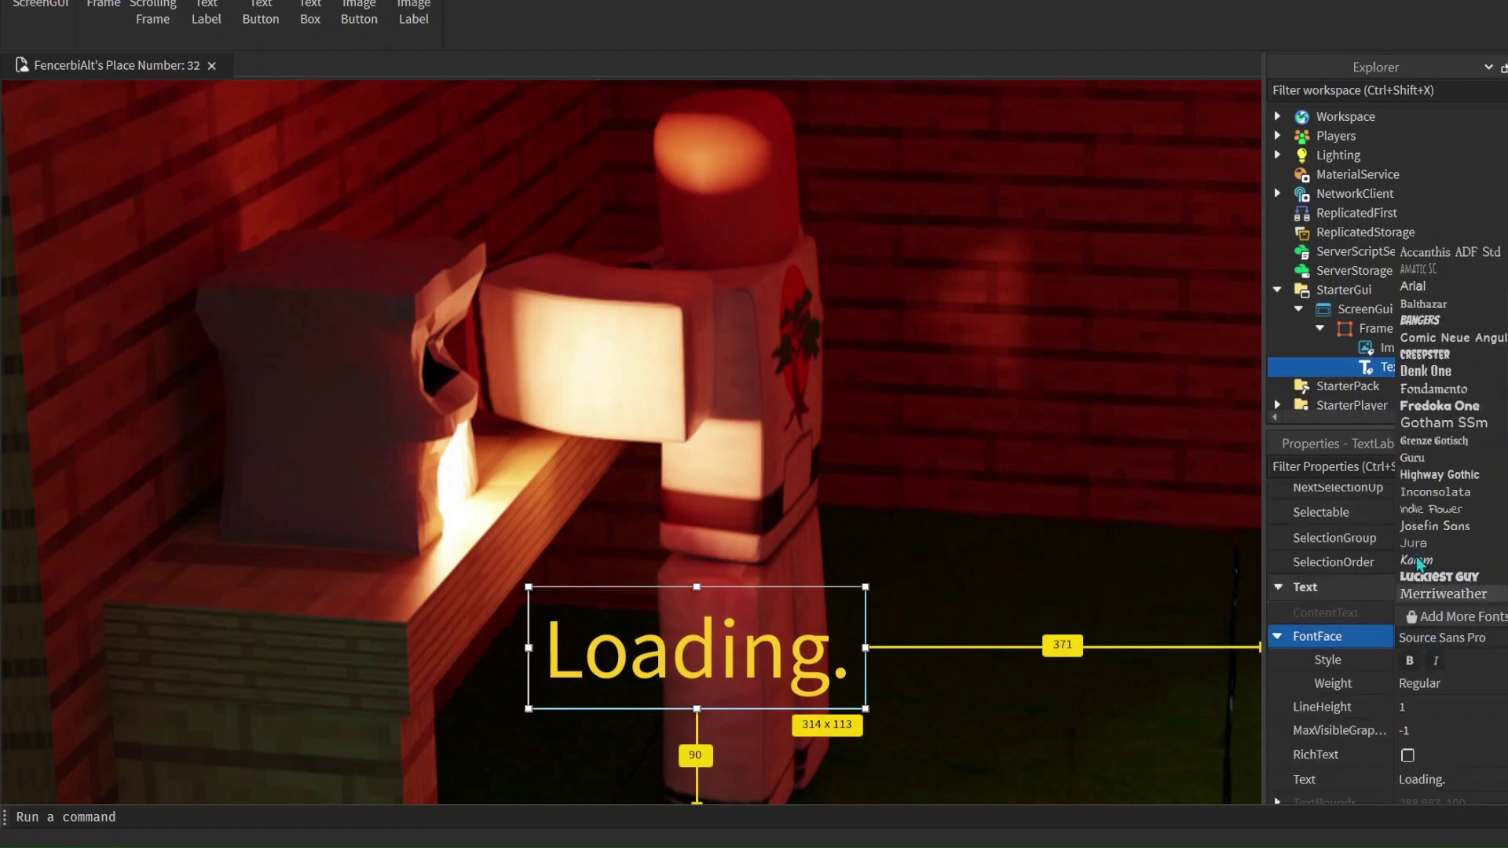
left_click(1434, 390)
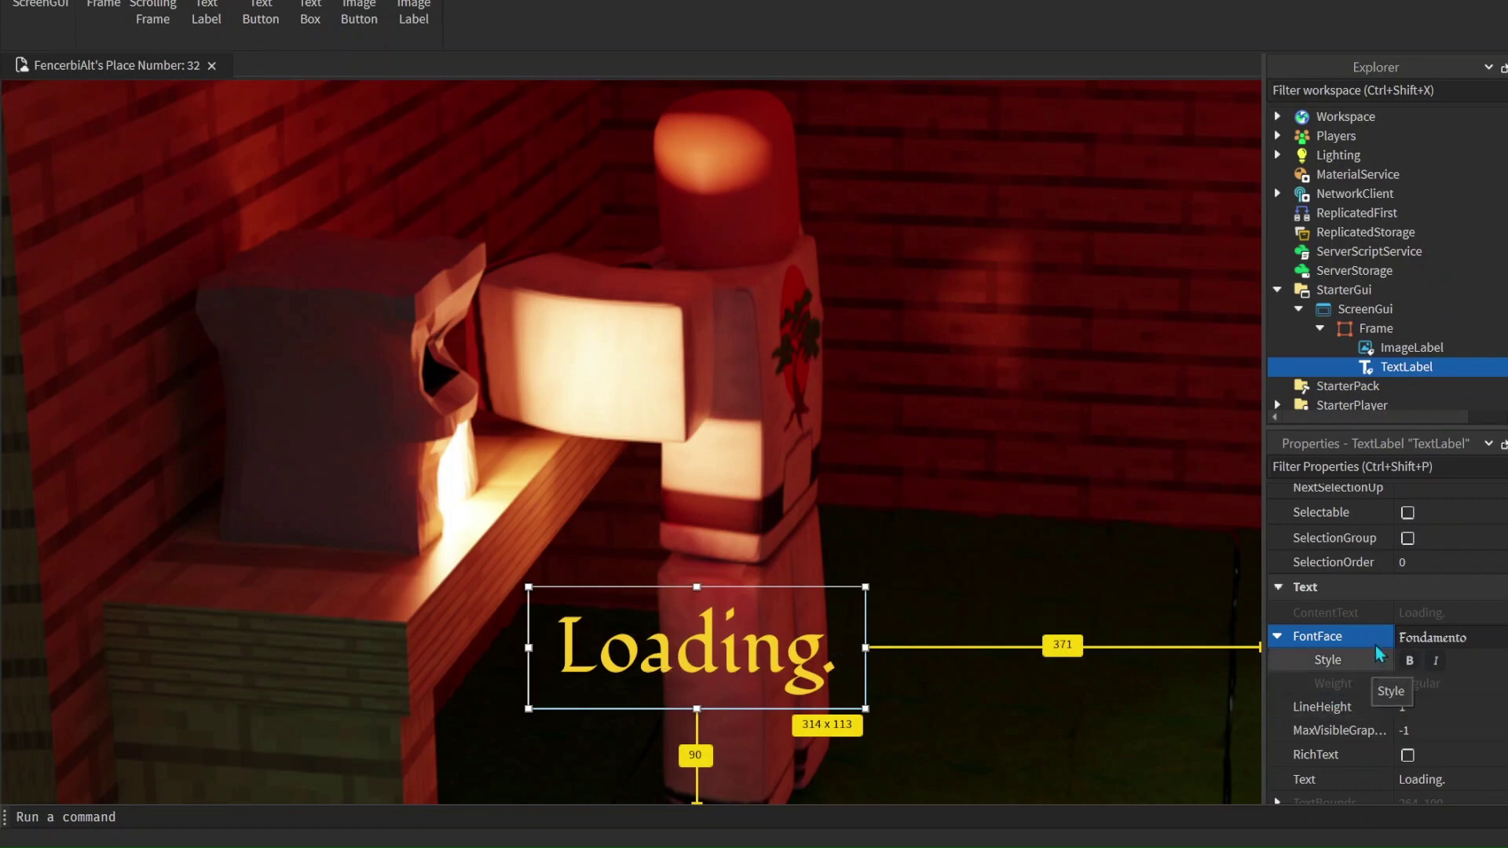
Collapse the Frame's children under ScreenGui and turn off the Frame's Visible property
left_click(1329, 309)
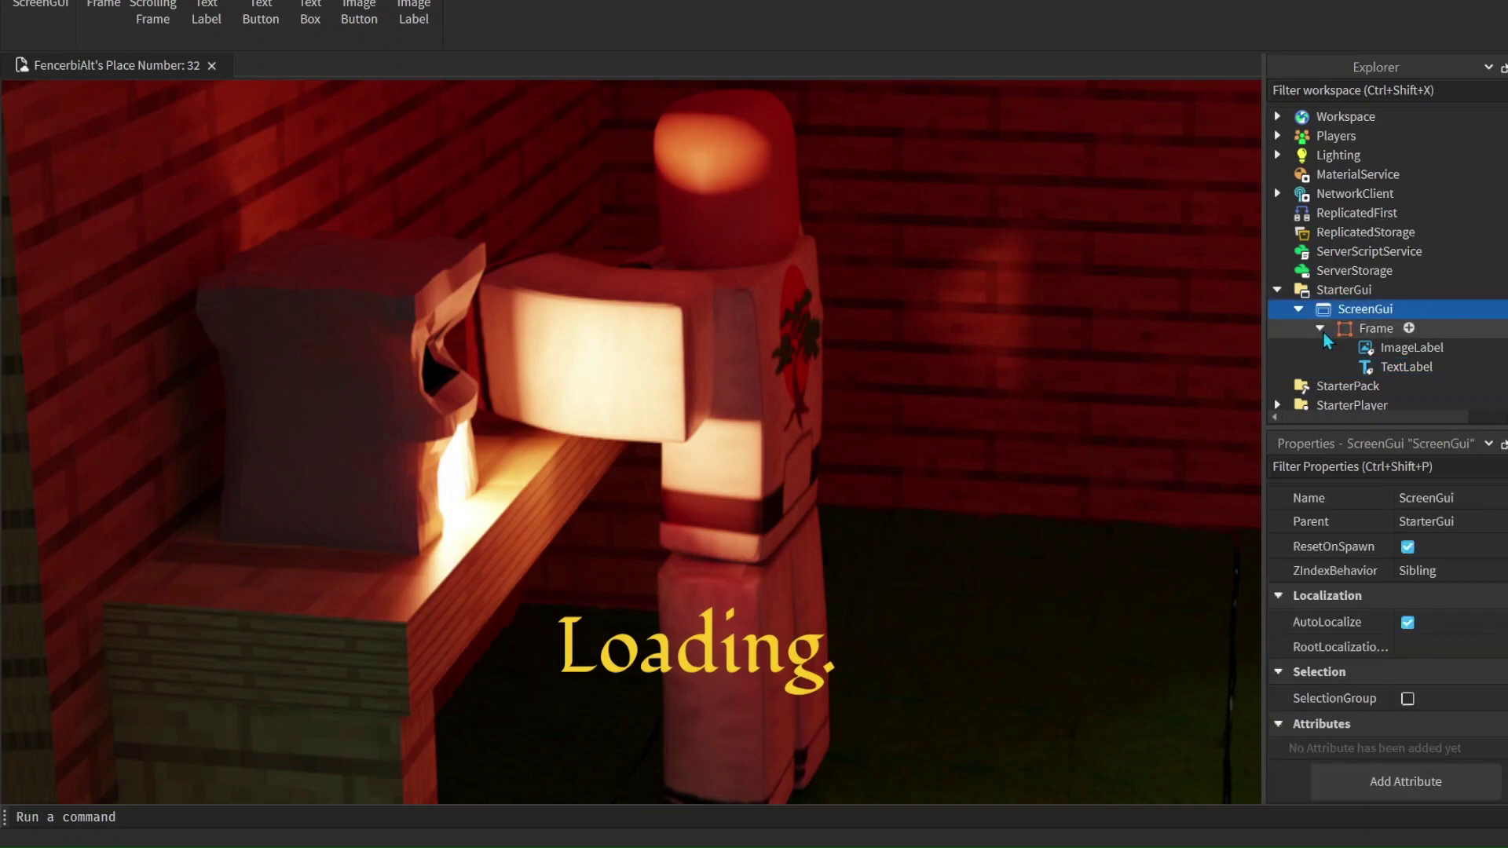
left_click(1313, 329)
left_click(1299, 310)
left_click(1299, 309)
left_click(1335, 333)
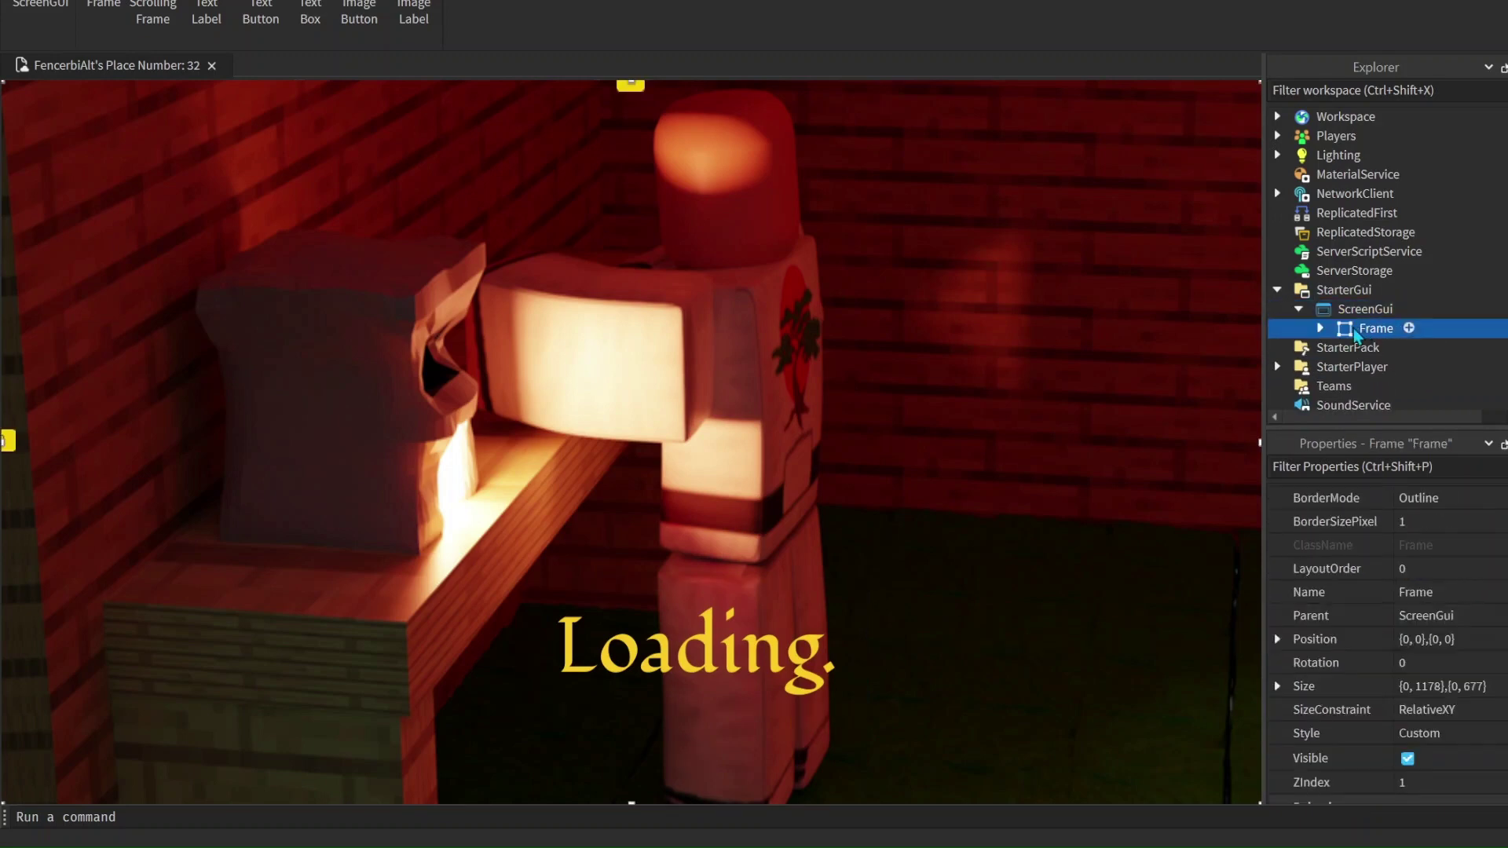
scroll(1449, 605, "down", 1)
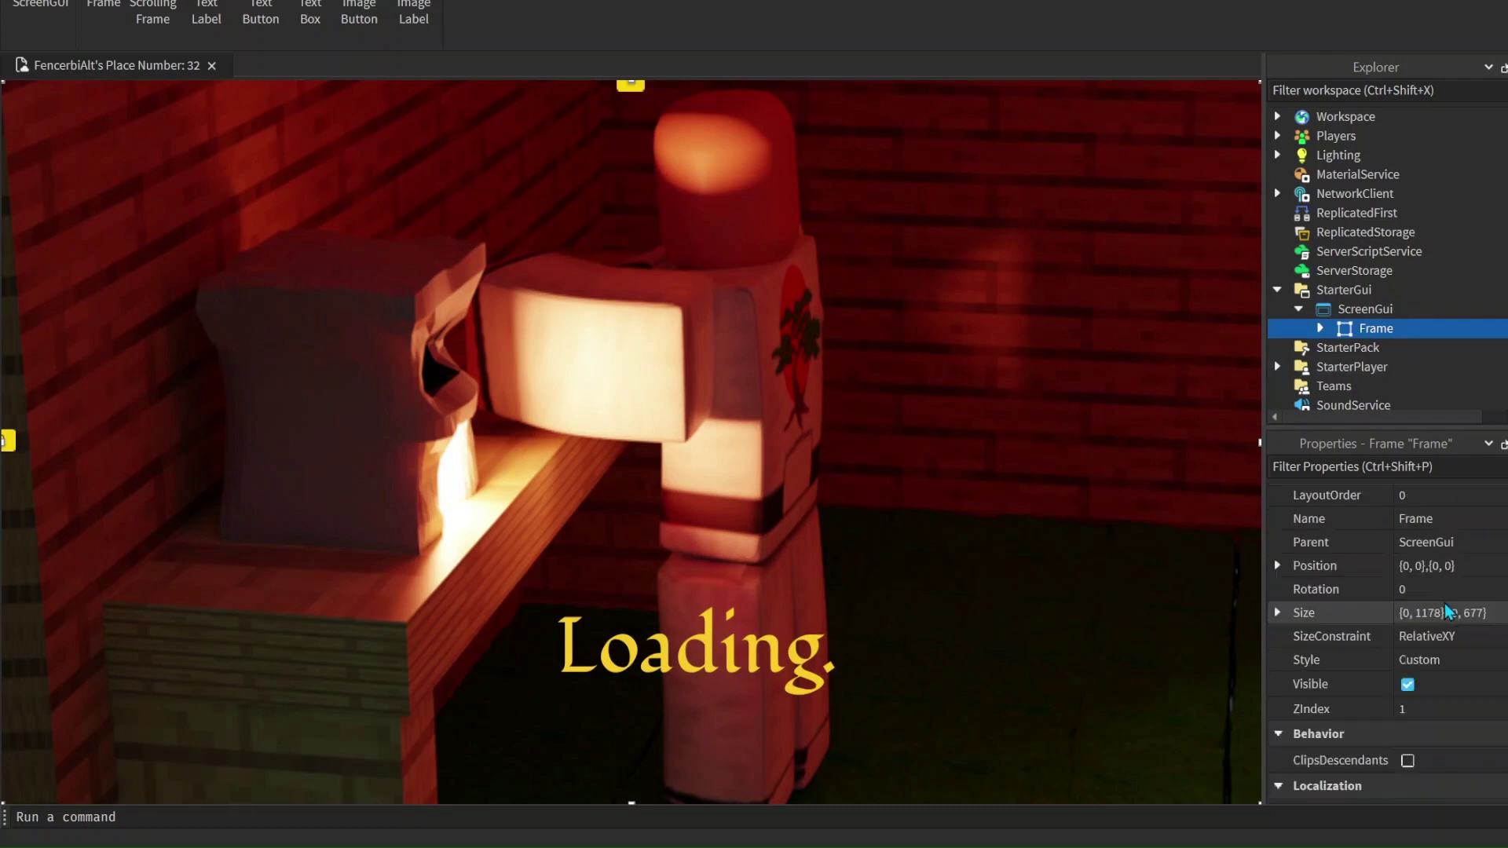
left_click(1407, 684)
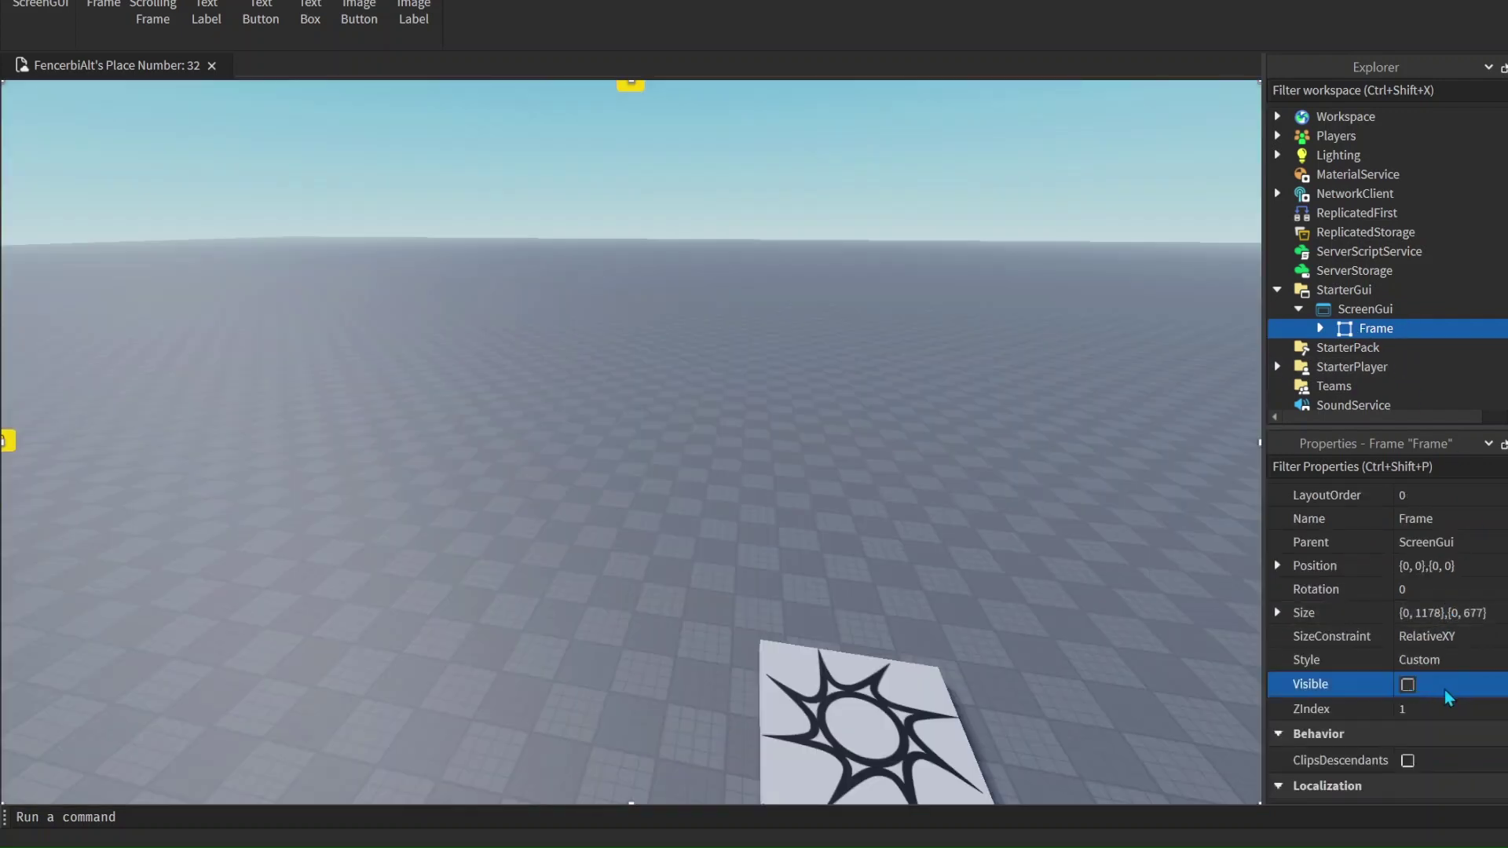
Collapse the ScreenGui under StarterGui and select it
left_click(1302, 309)
left_click(1313, 312)
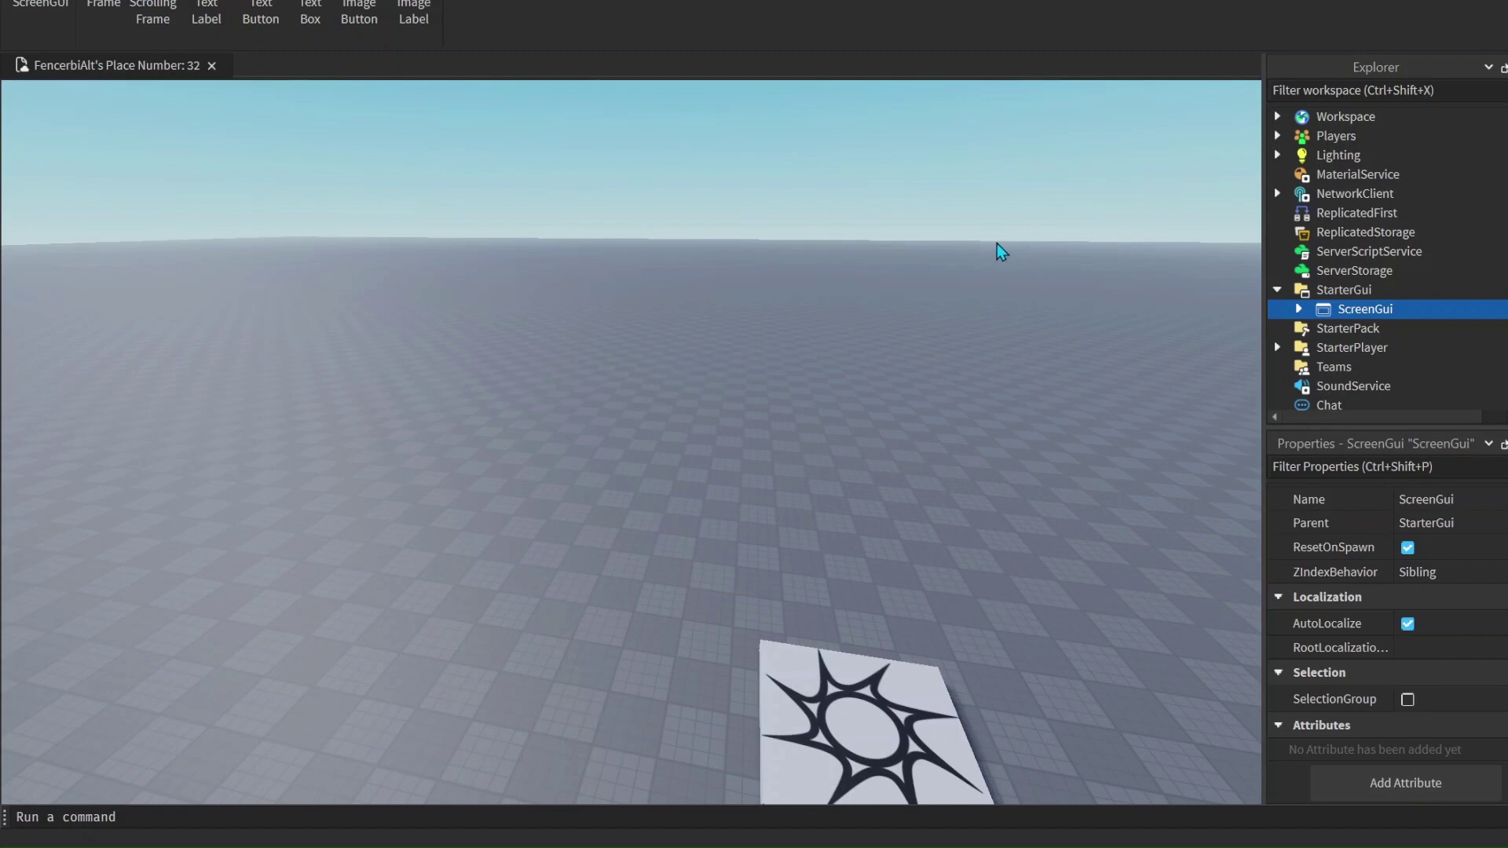
right_click_drag(994, 244, 993, 245)
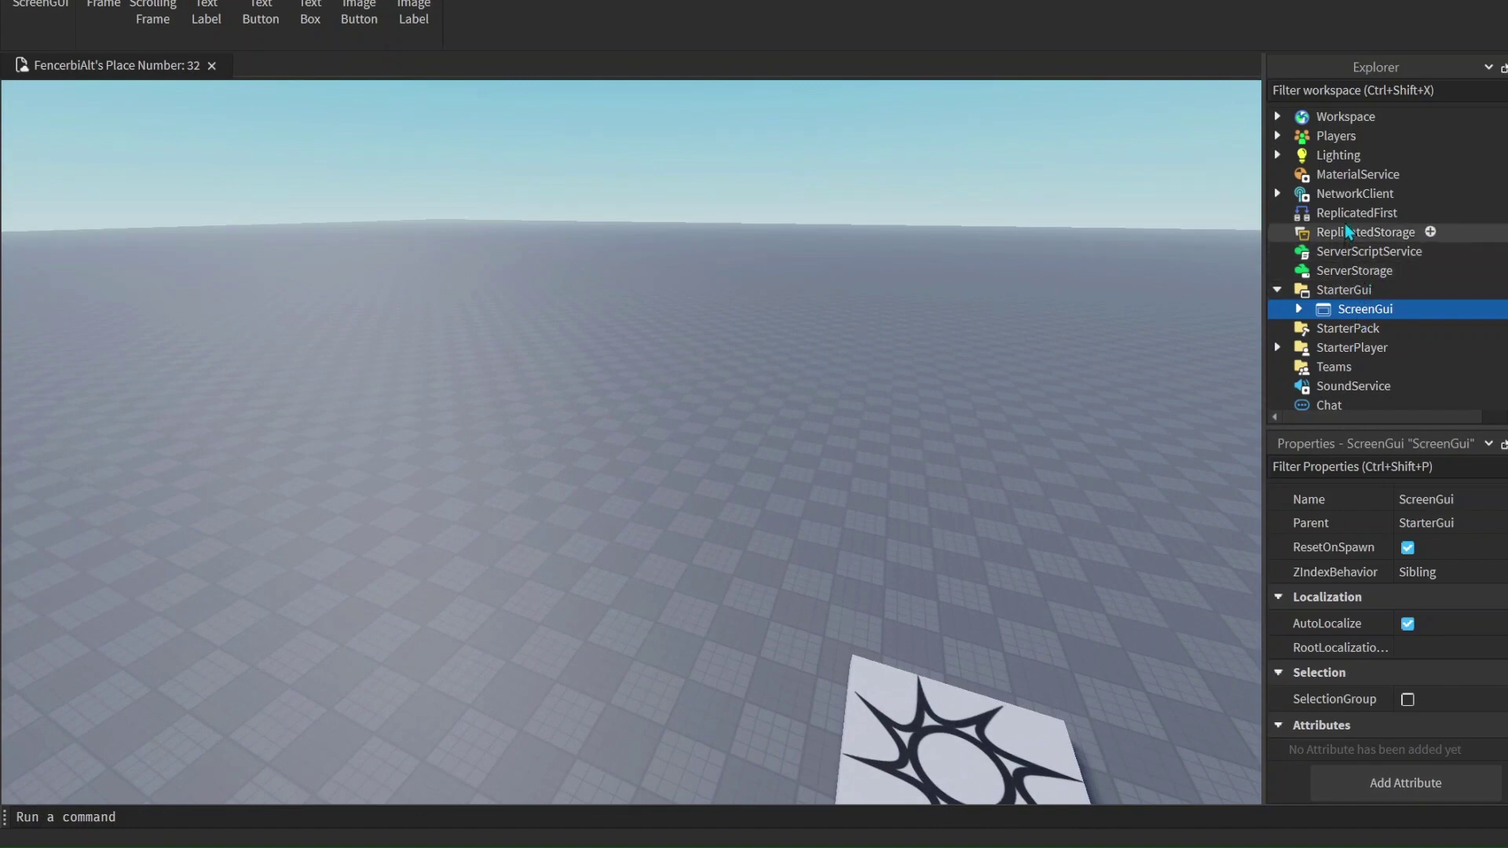
Insert a LocalScript into ReplicatedFirst and delete its default "Hello world!" print code
left_click(1390, 213)
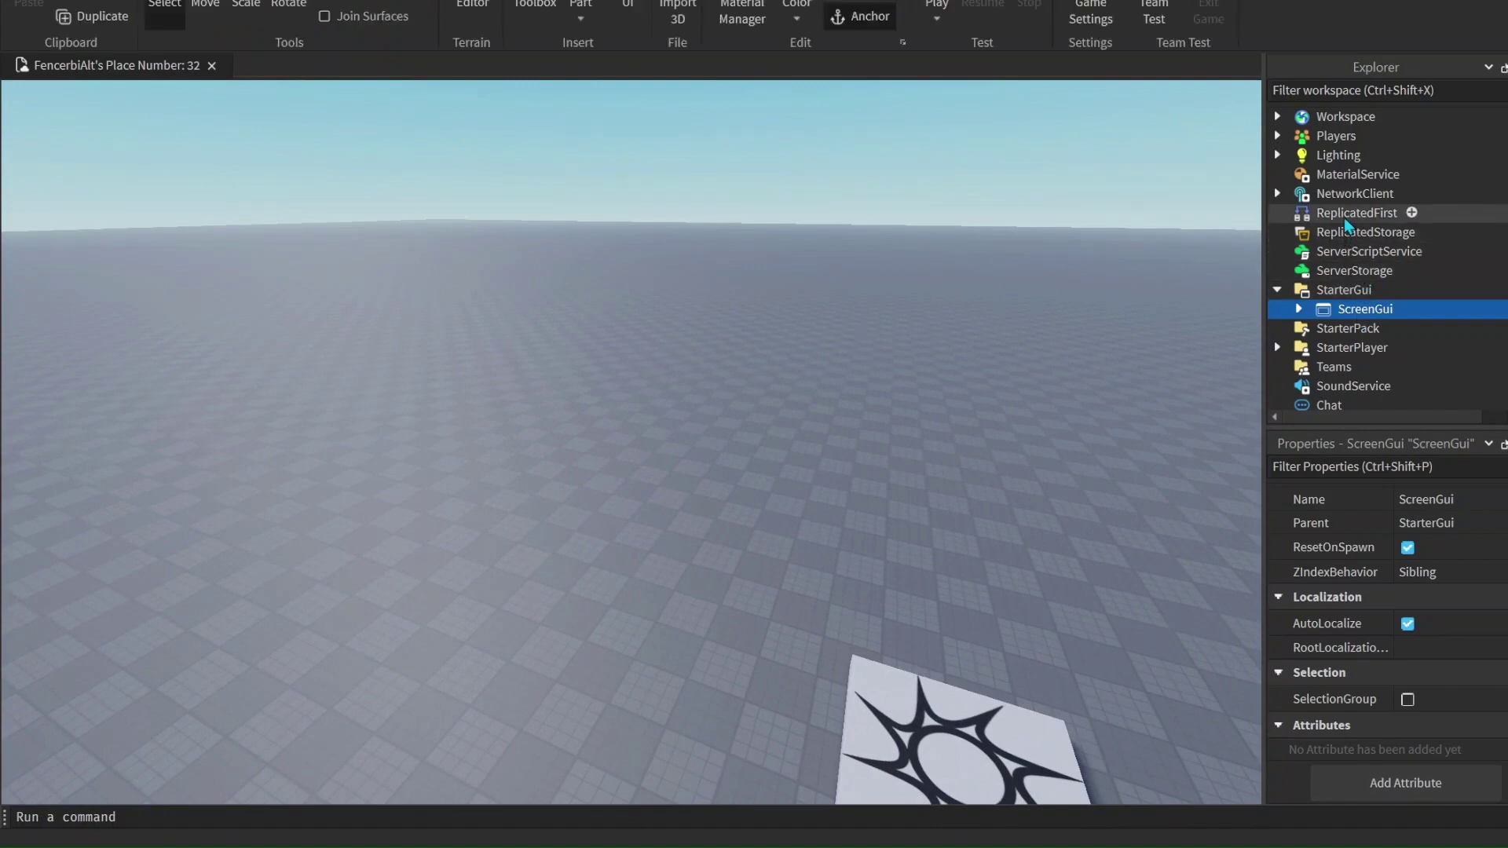
left_click(1412, 213)
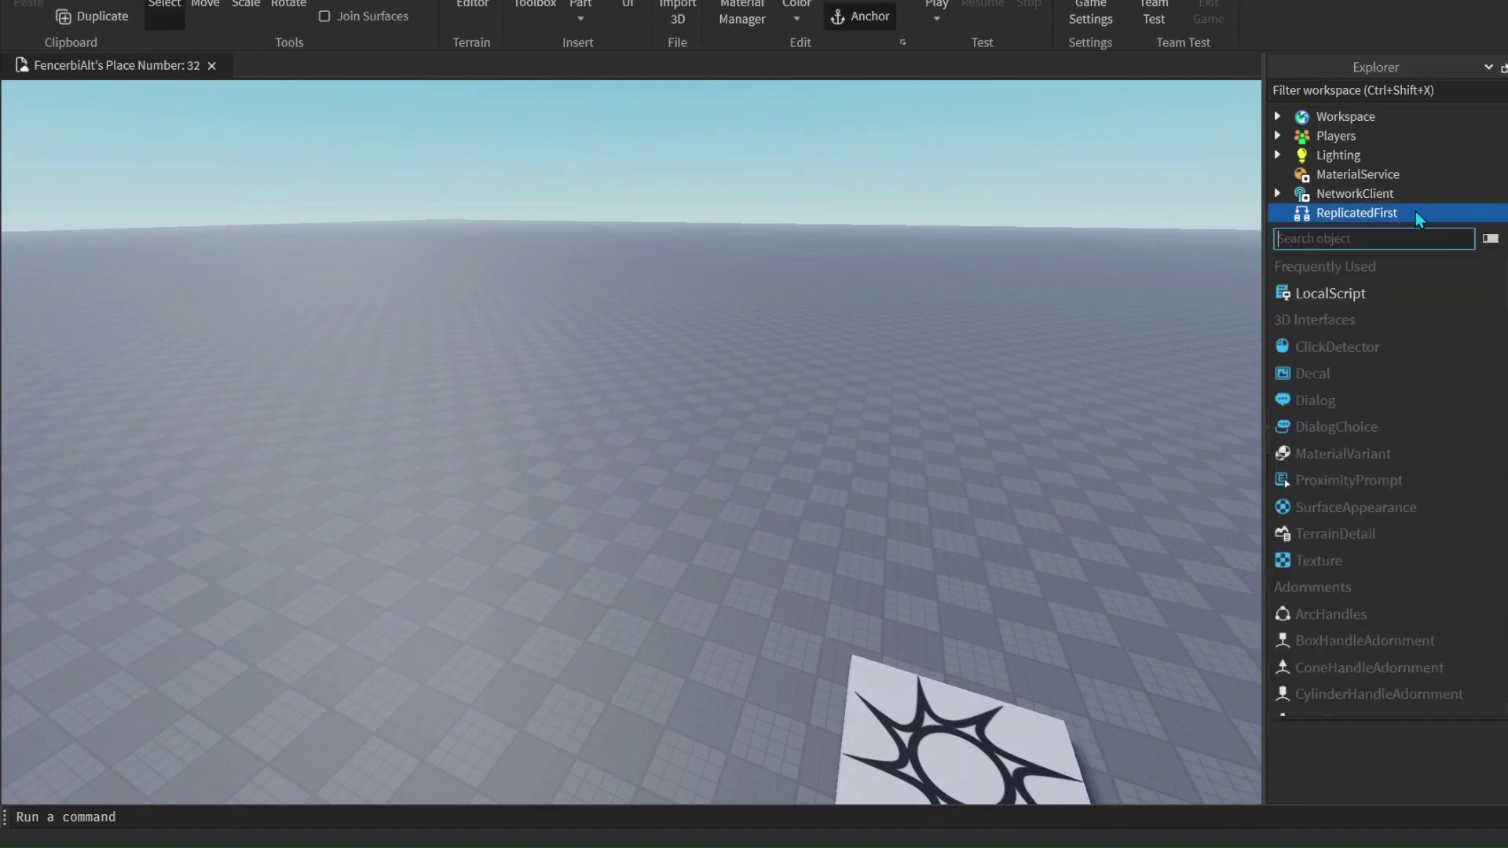
left_click(1345, 292)
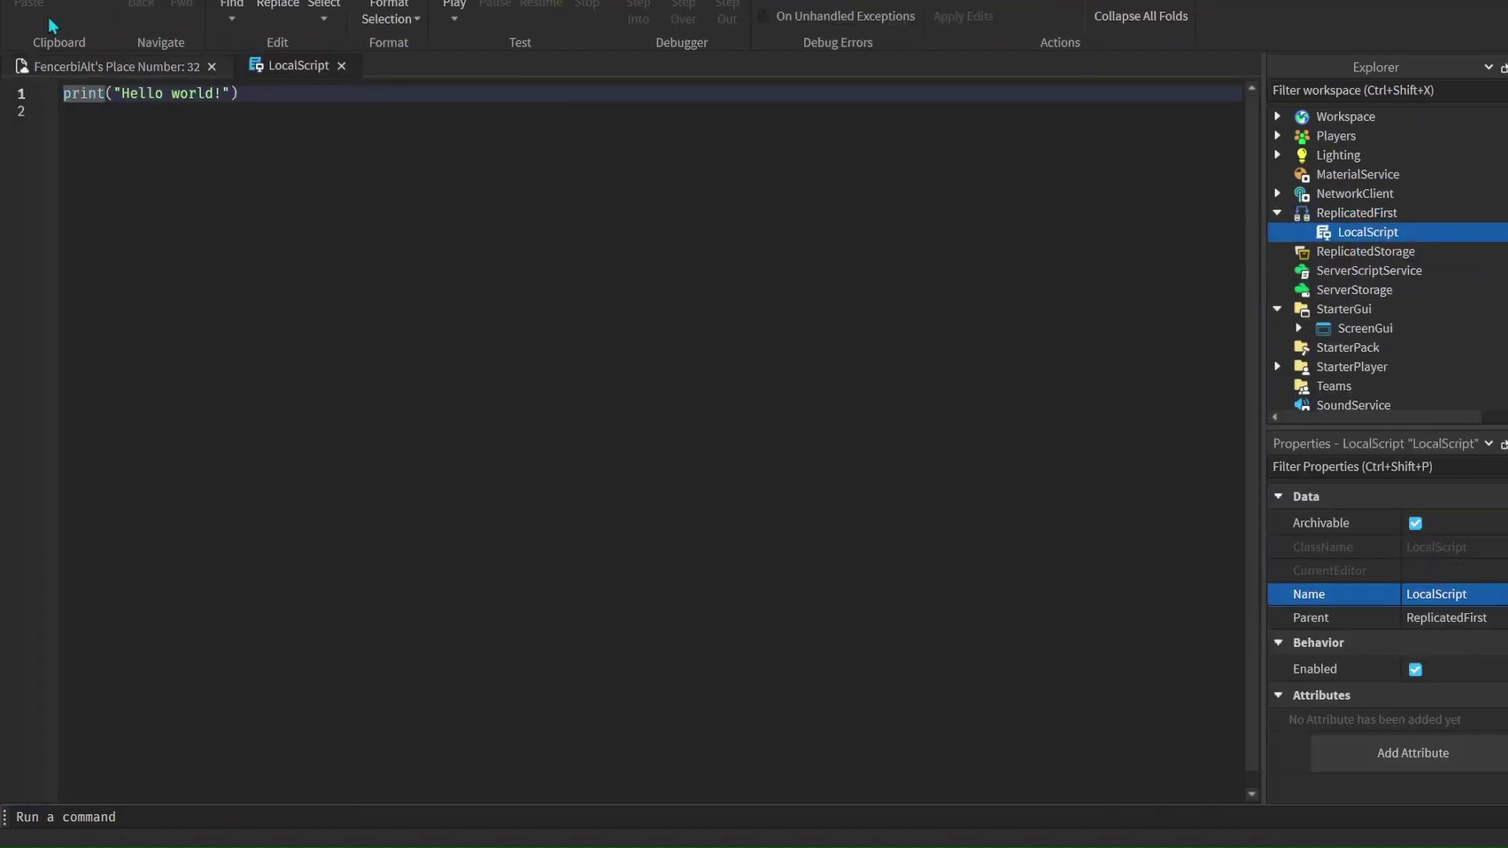
key("ctrl+a")
key("BackSpace")
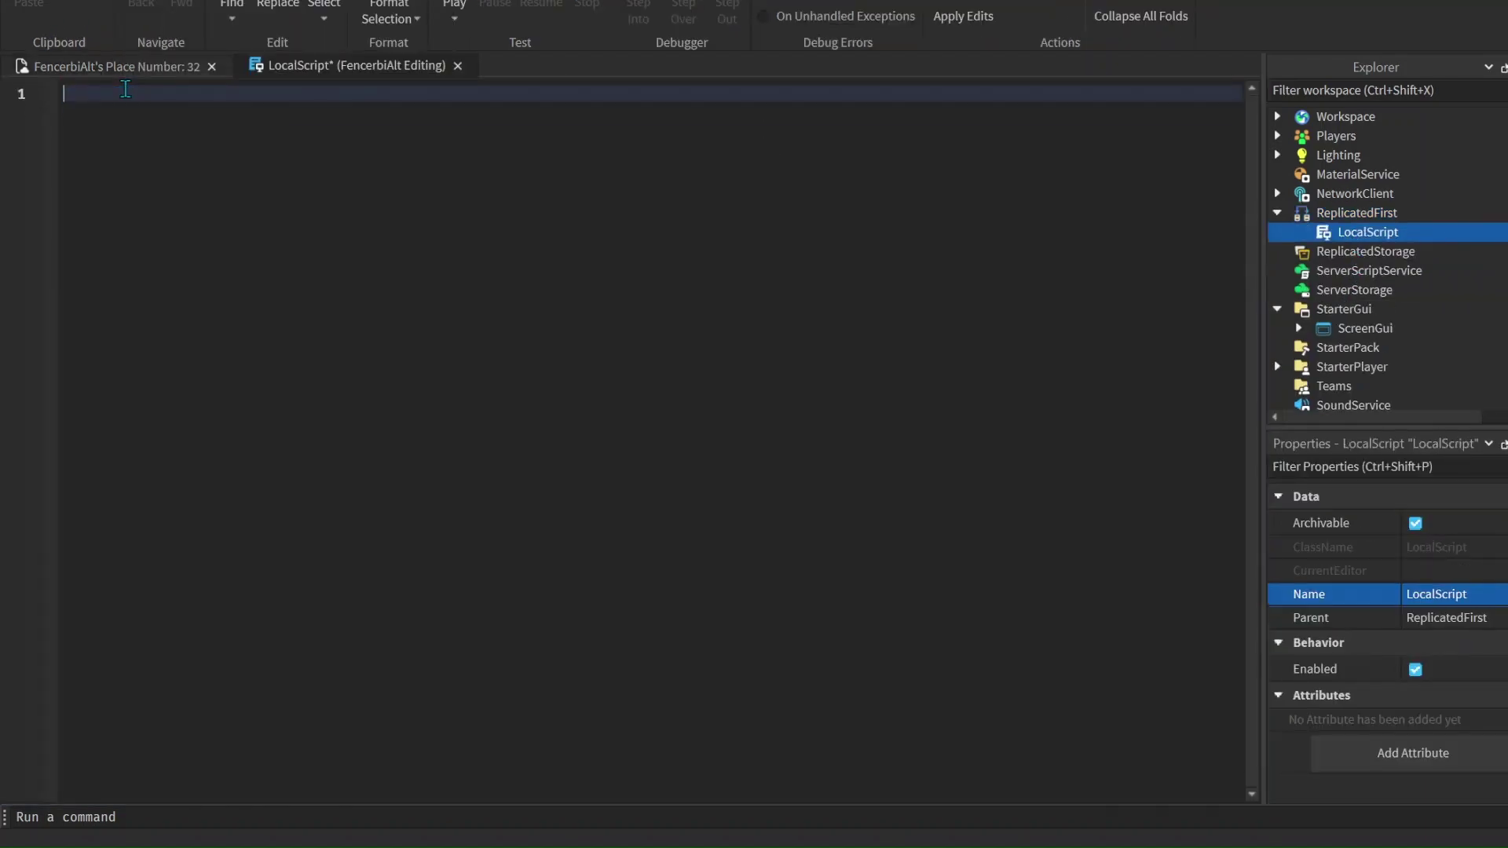